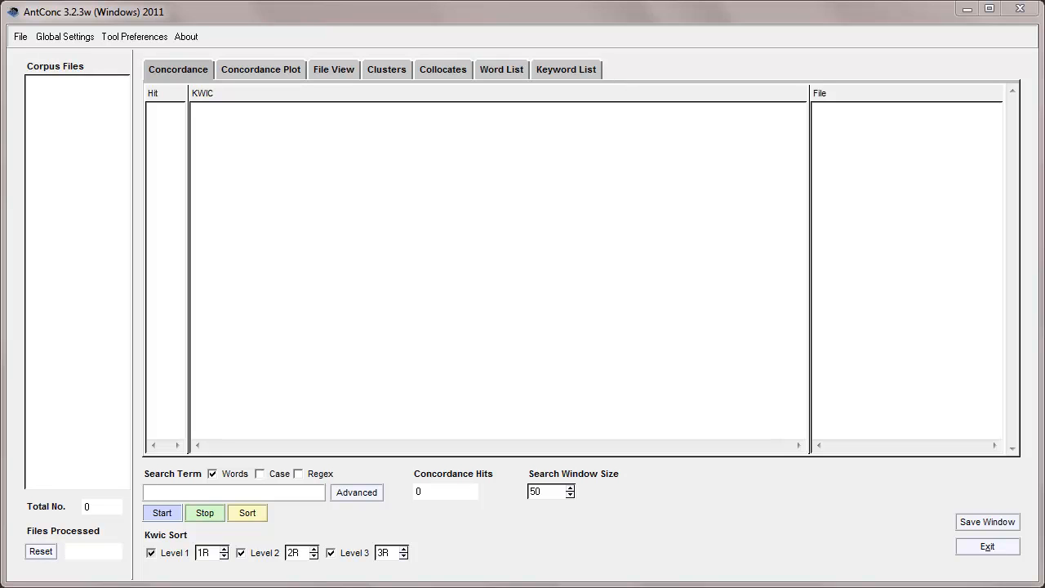
- Load all the files from taa_unit1.txt to taa_unit12.txt in the taa_full_corpus folder as the corpus
click(21, 36)
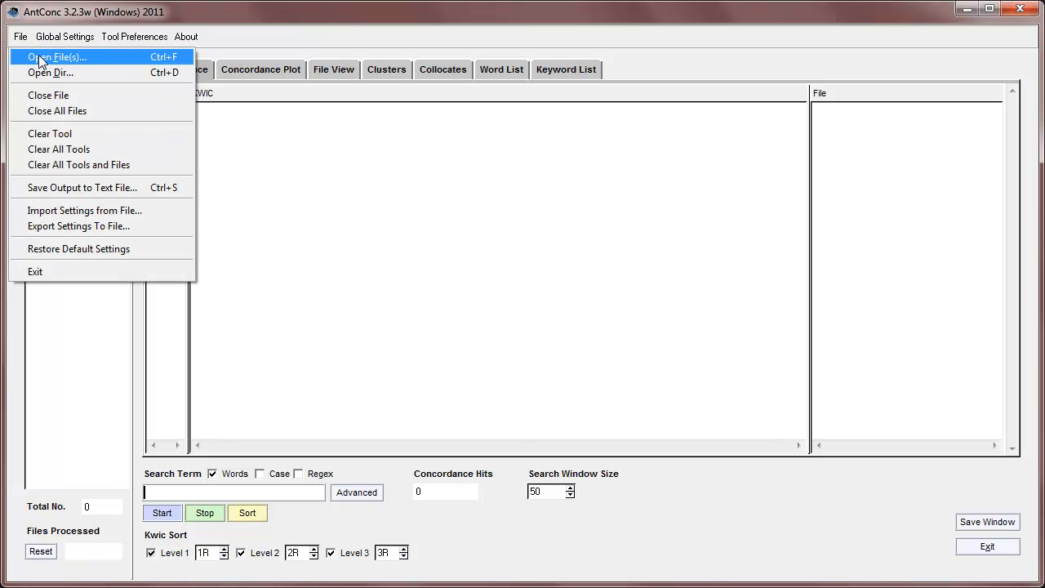
click(39, 57)
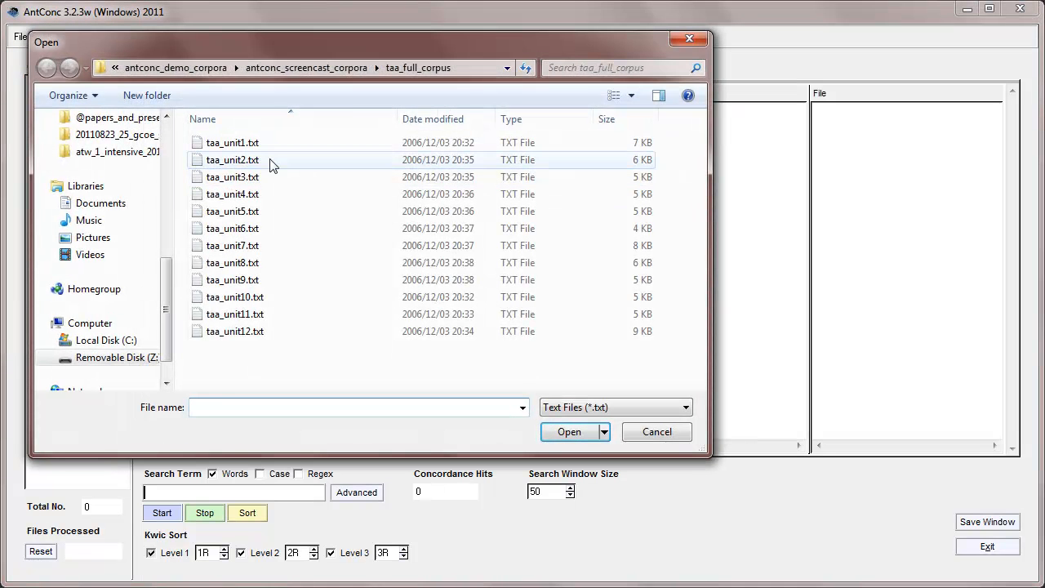
click(235, 145)
key(ctrl+a)
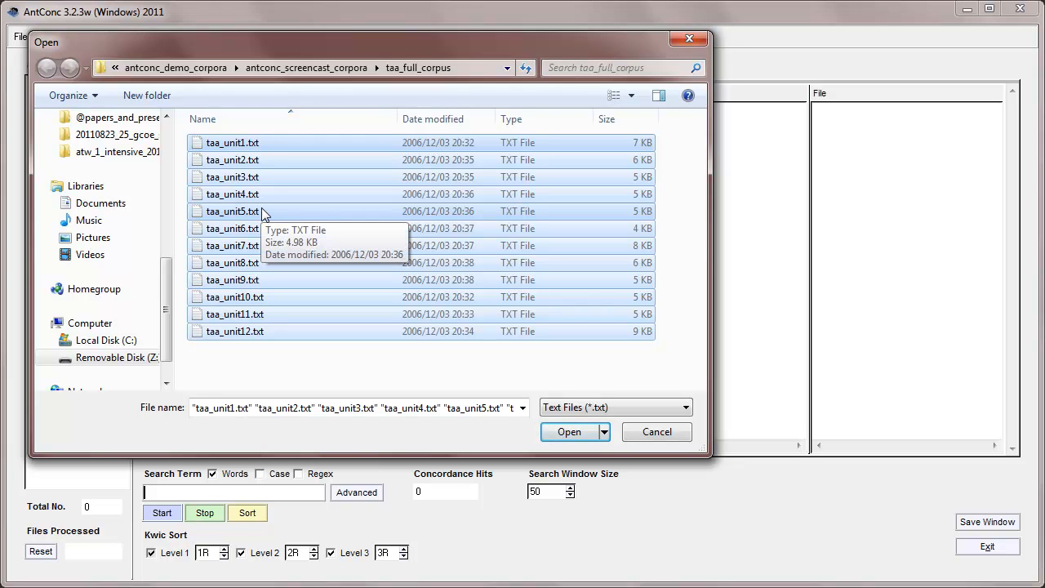
click(569, 433)
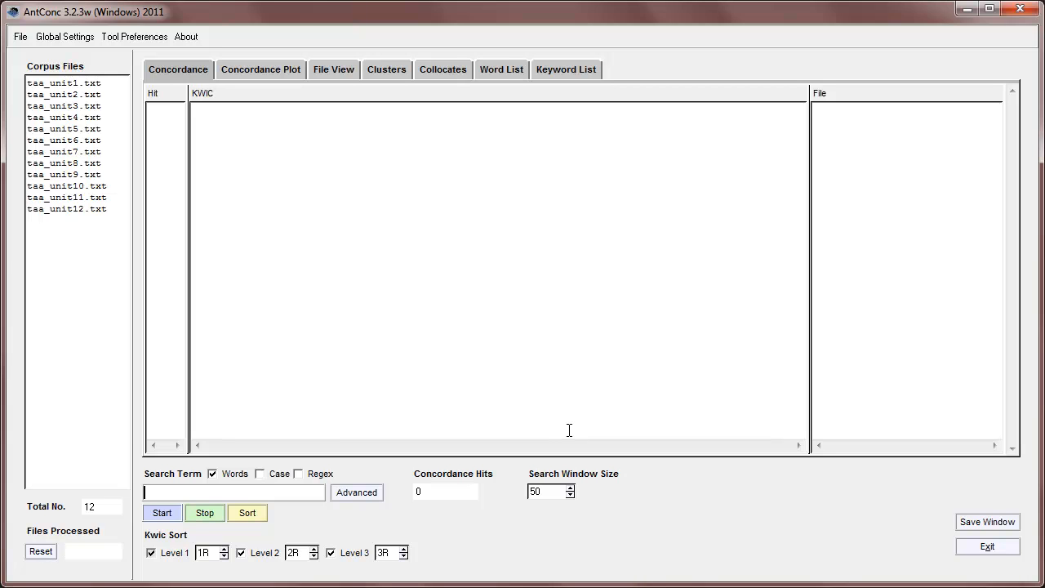
- Run concordance searches of the corpus for "work" and for "play"
text(work)
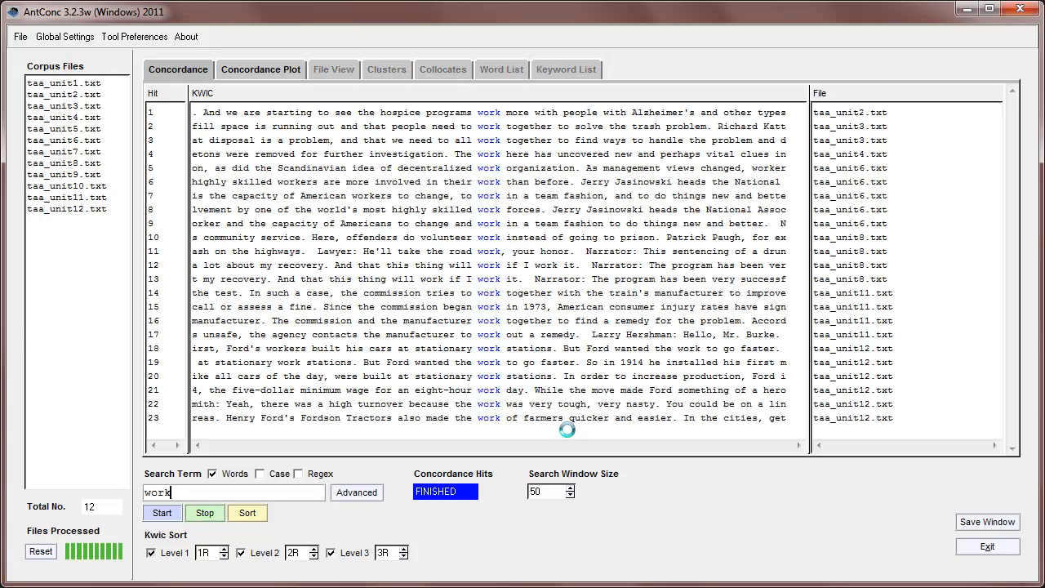
key(BackSpace)
key(BackSpace)
key(BackSpace)
key(BackSpace)
text(play)
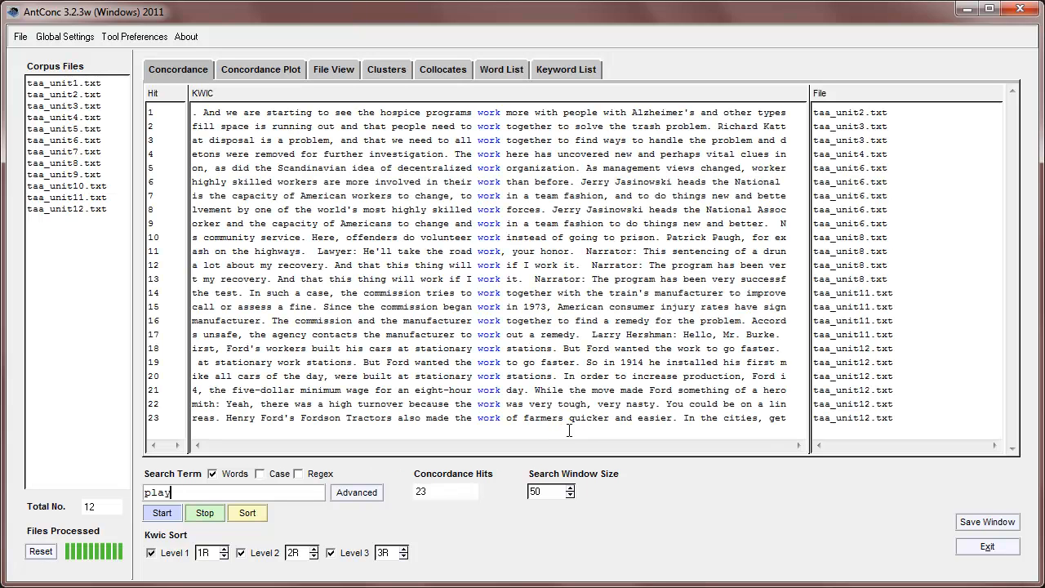
key(Return)
- Search the corpus for "study" in place of the previous term
key(BackSpace)
key(BackSpace)
key(BackSpace)
key(BackSpace)
text(study)
key(Return)
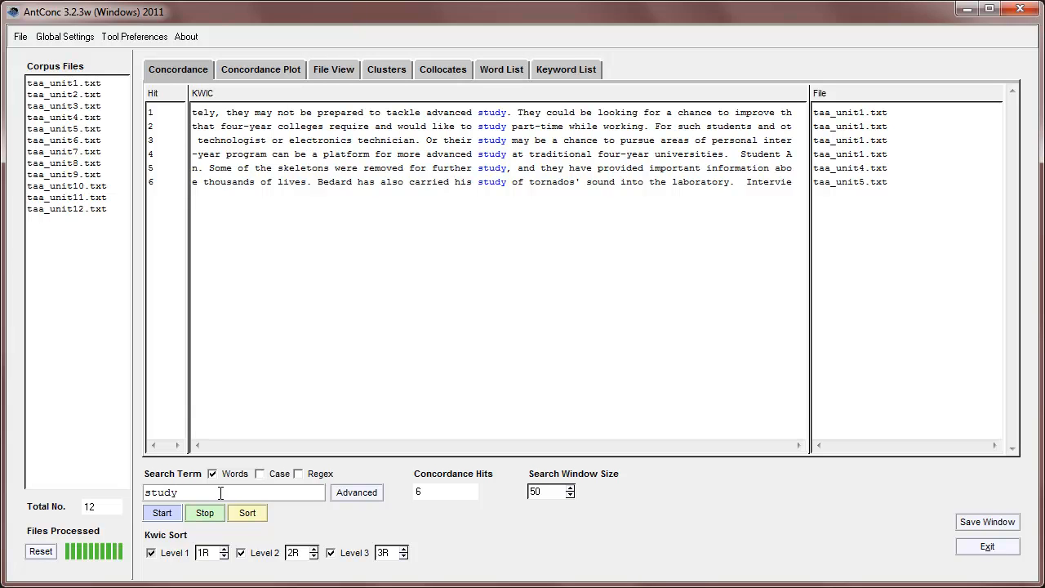
- Cycle the search term through the previously searched words play, work and study
double_click(220, 493)
text(play)
double_click(220, 493)
text(work)
double_click(221, 493)
text(study)
double_click(220, 493)
text(play)
double_click(220, 494)
text(work)
key(Up)
key(Up)
key(Up)
key(Up)
key(Up)
key(Up)
key(Up)
key(Up)
key(Up)
key(Up)
key(Up)
key(Up)
key(Up)
key(Up)
- Replace the search term with "work" and generate its concordance lines
key(BackSpace)
key(BackSpace)
key(BackSpace)
key(BackSpace)
key(BackSpace)
text(work)
key(Return)
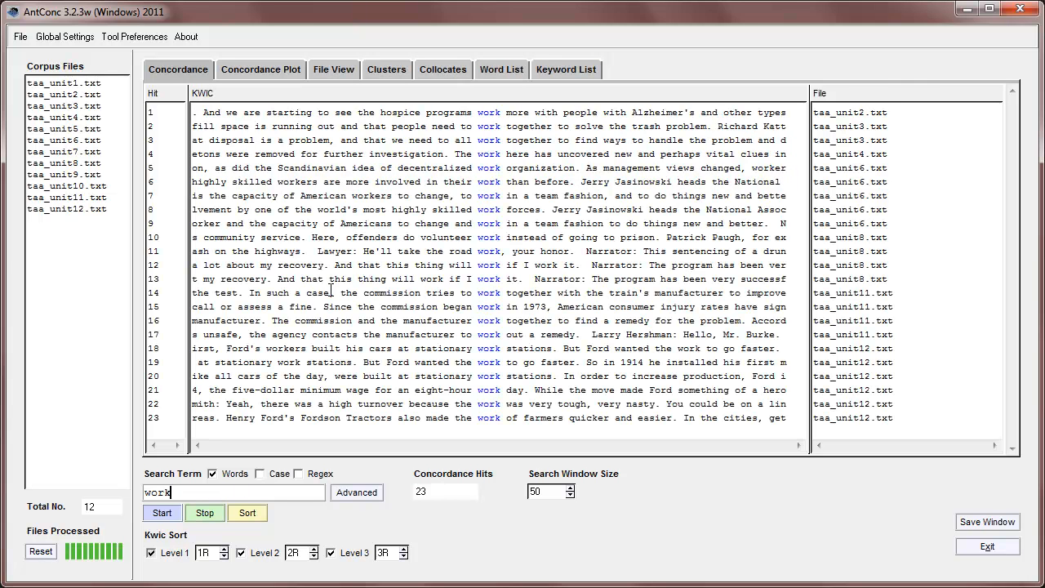
- Select individual concordance lines one at a time at various places in the "work" results
click(328, 154)
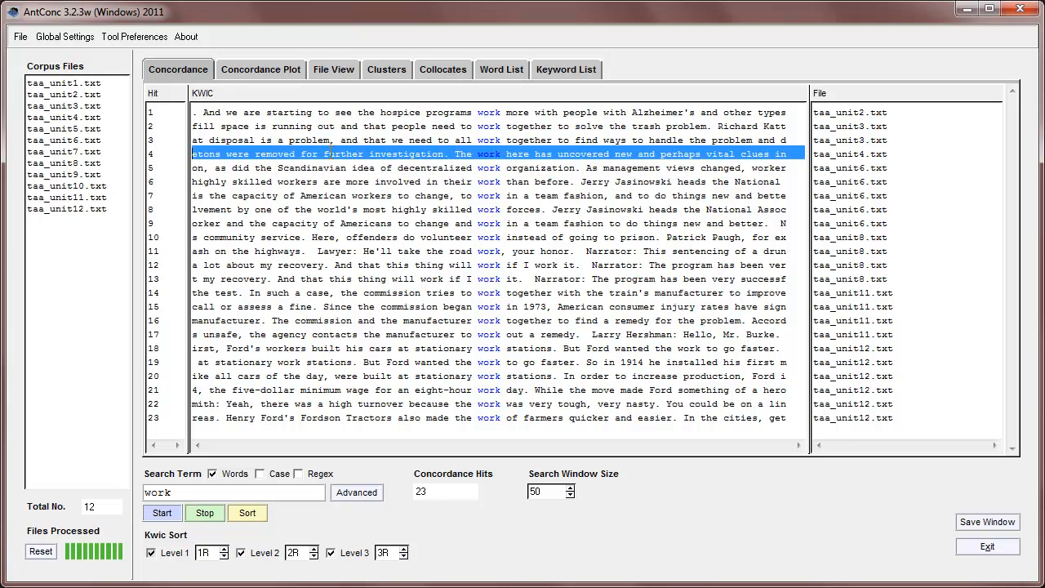
click(327, 181)
click(324, 209)
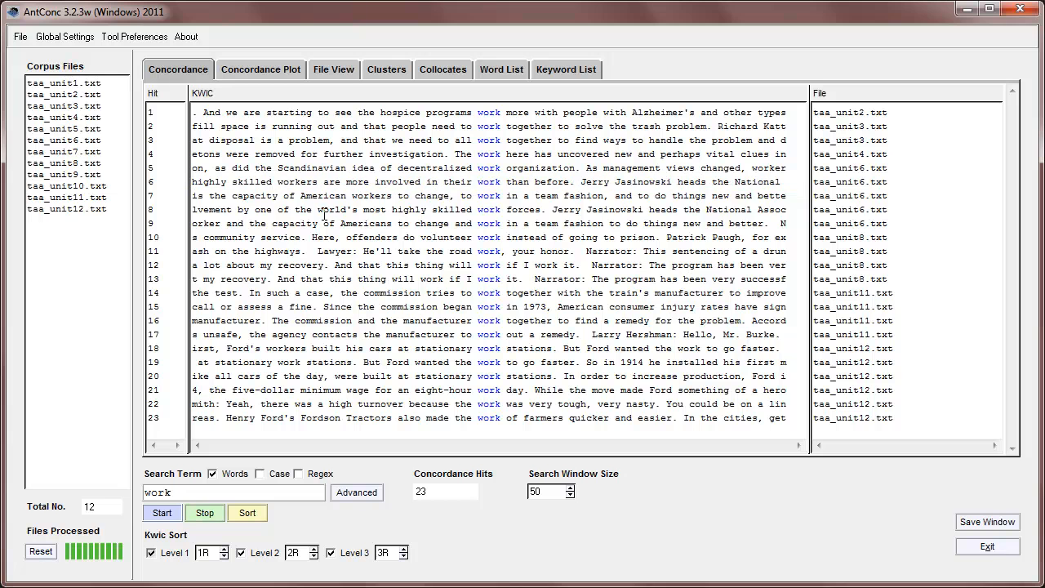
click(324, 252)
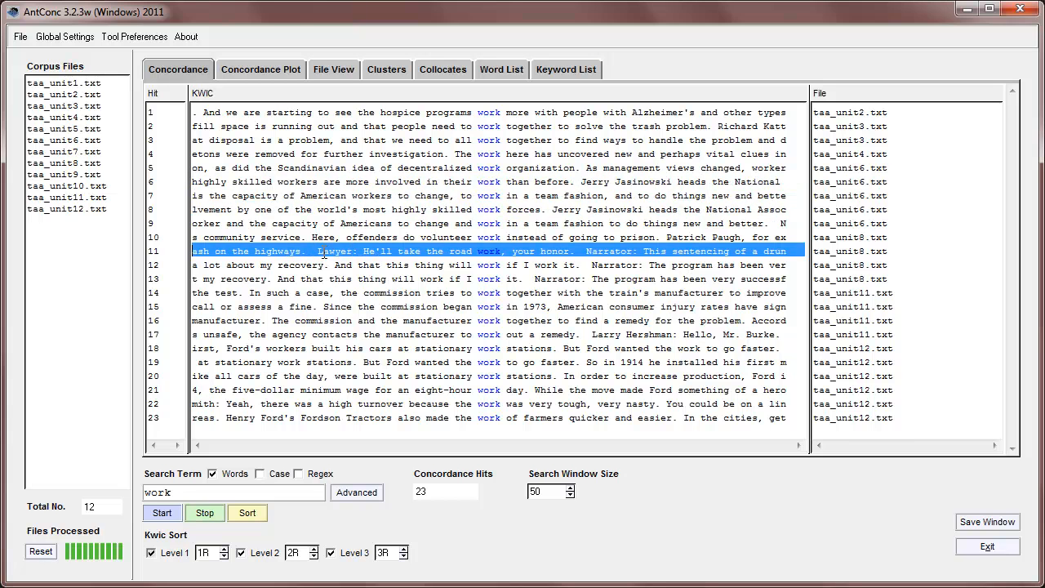
click(338, 318)
click(320, 154)
click(307, 223)
click(329, 360)
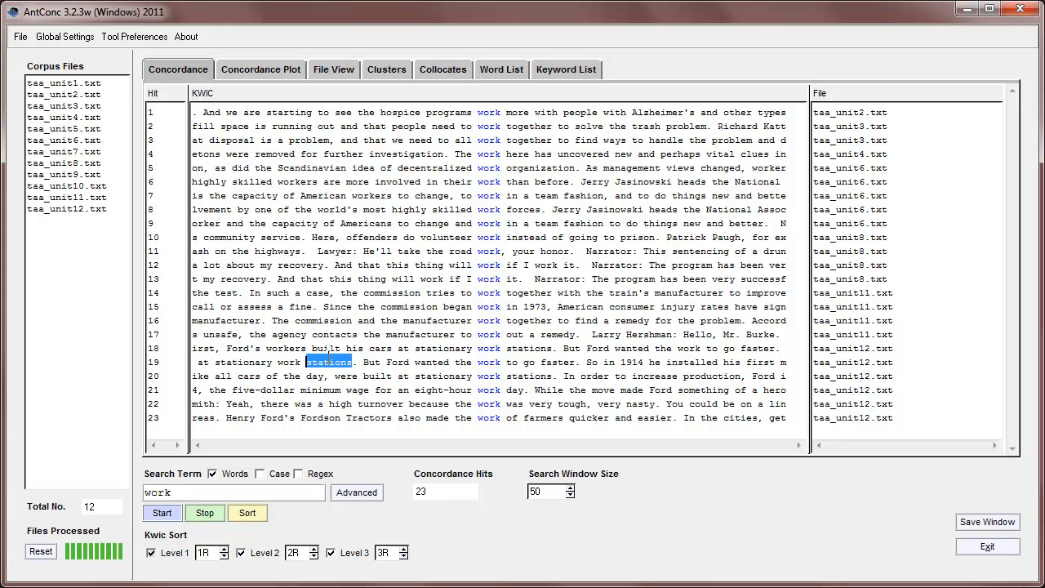
- Select continuous ranges of concordance lines, including hits 3 to 11, 12 to 18 and 4 to 12, and clear the selection
click(304, 251)
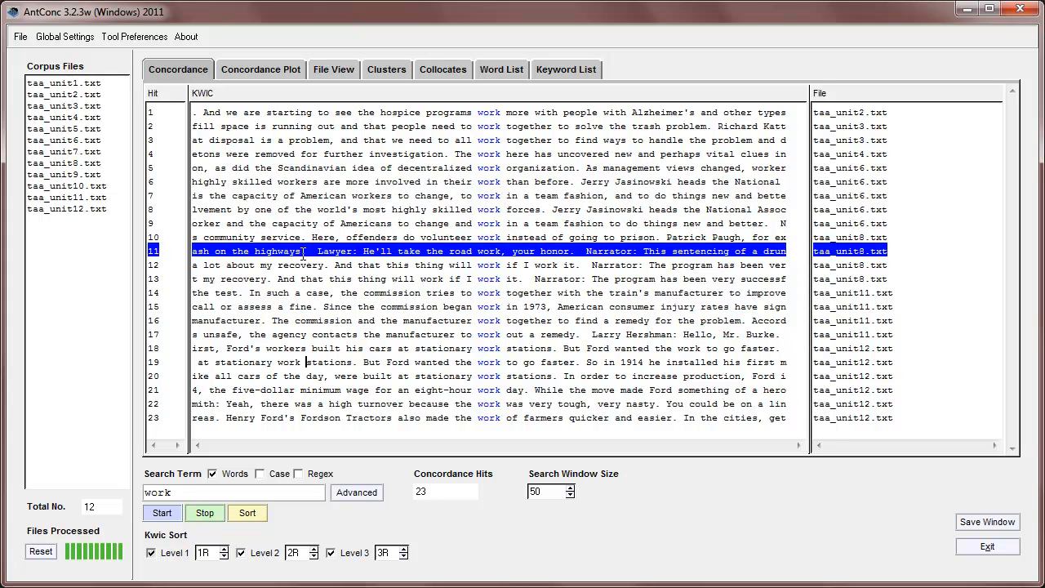
shift+click(305, 146)
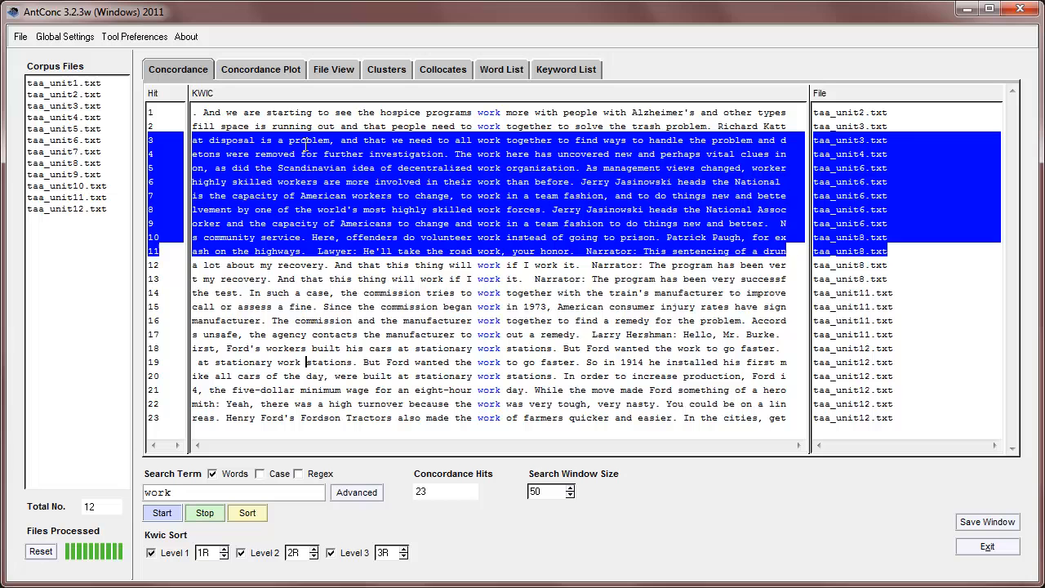
shift+click(349, 327)
click(342, 346)
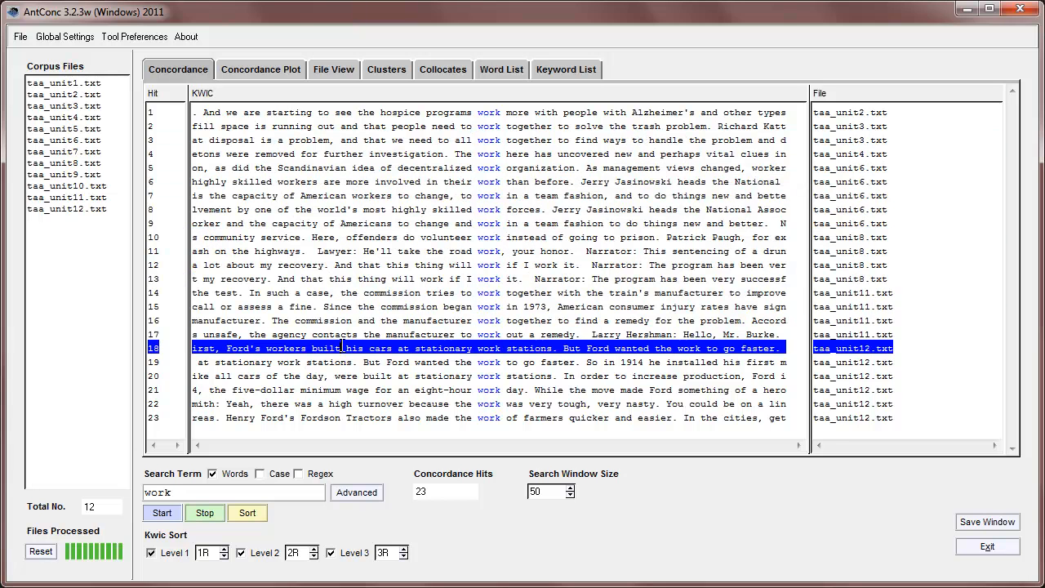
shift+click(335, 260)
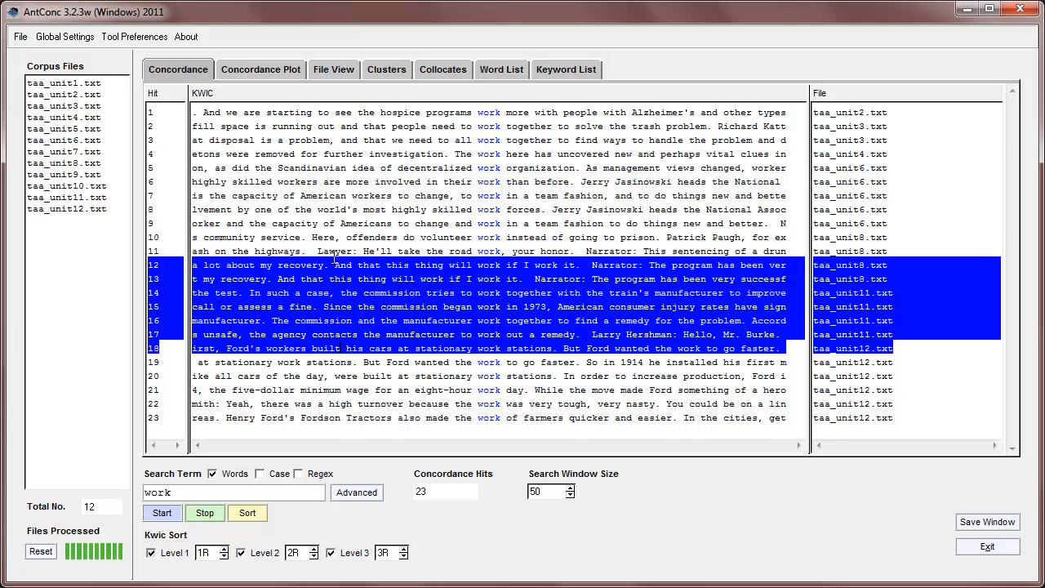
shift+click(332, 154)
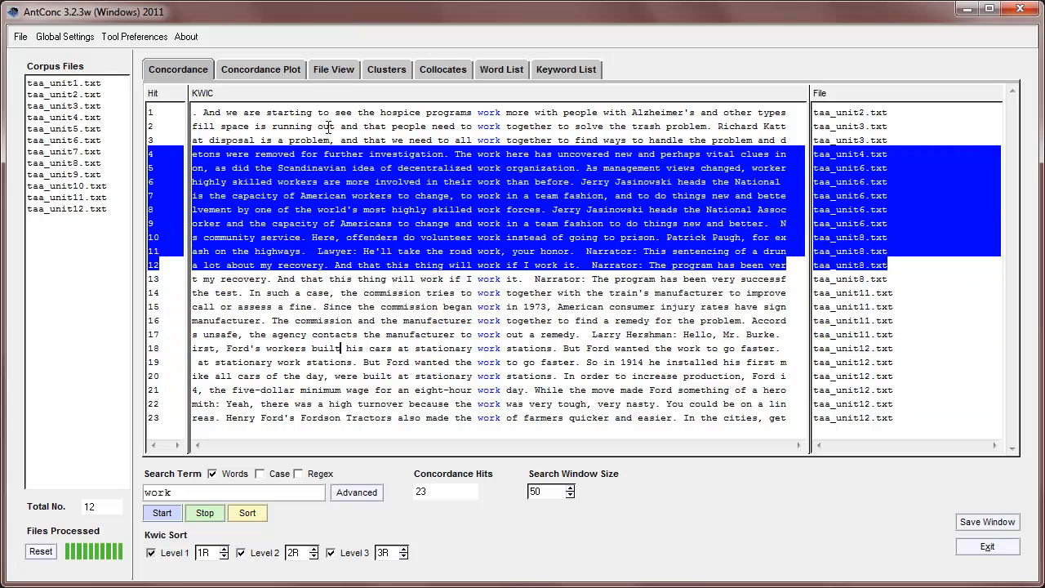
click(325, 126)
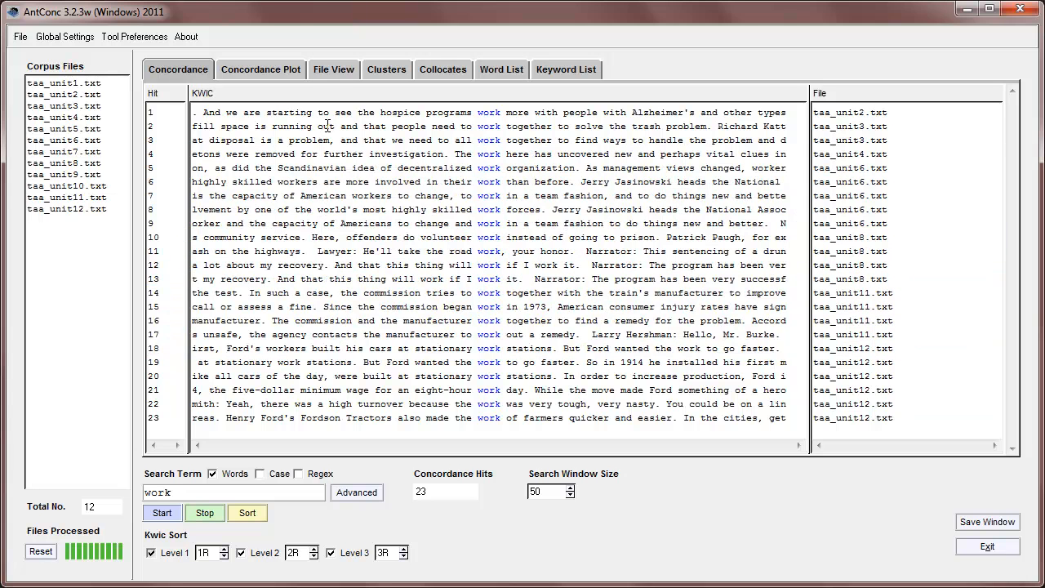
- Select the non-adjacent hits 2, 6, 8, 13, 15, 18 and 20 together, and clear the selection
click(325, 125)
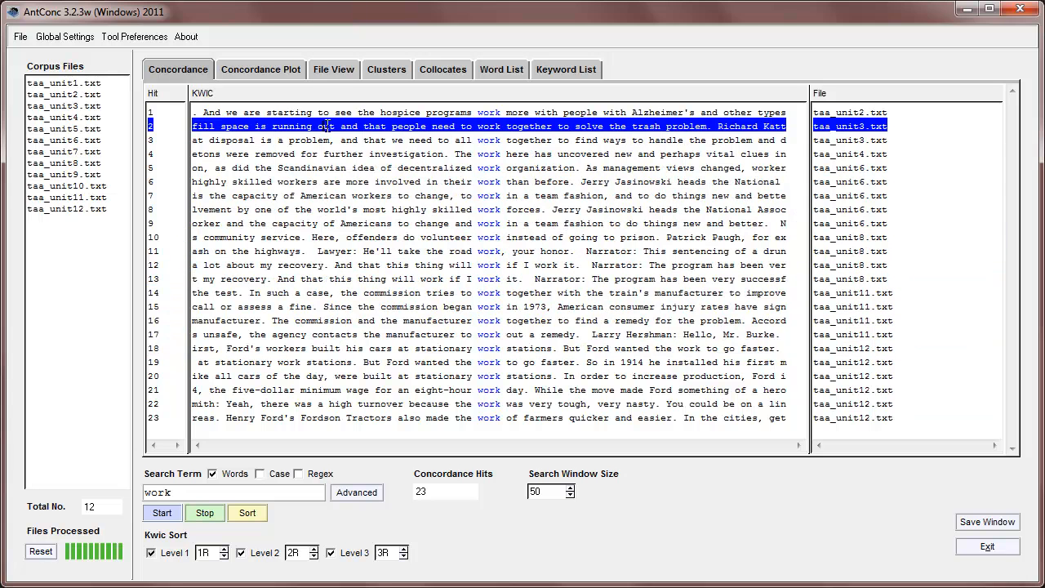
ctrl+click(325, 183)
ctrl+click(325, 278)
ctrl+click(327, 376)
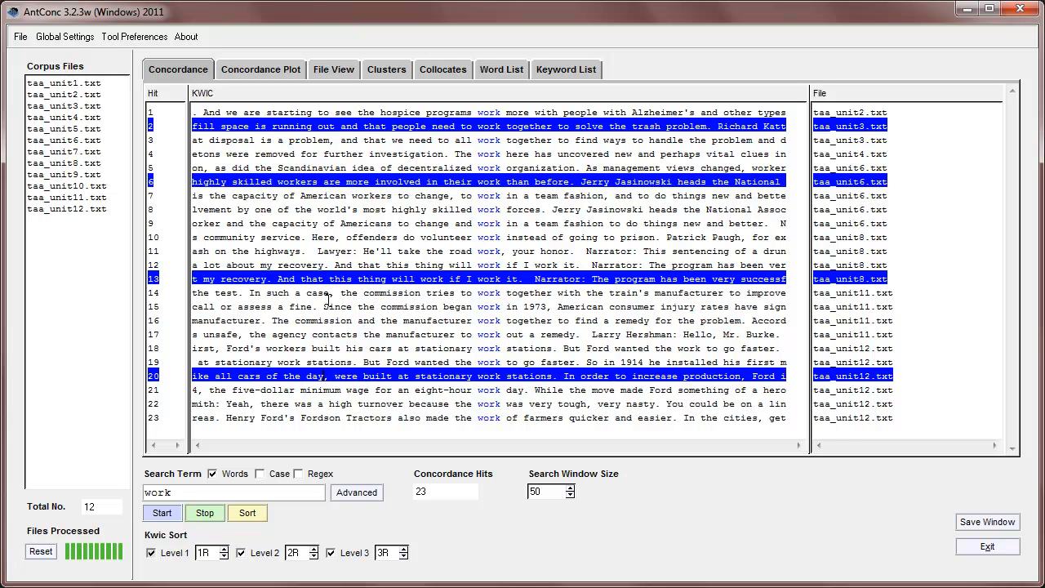
ctrl+click(326, 306)
ctrl+click(324, 348)
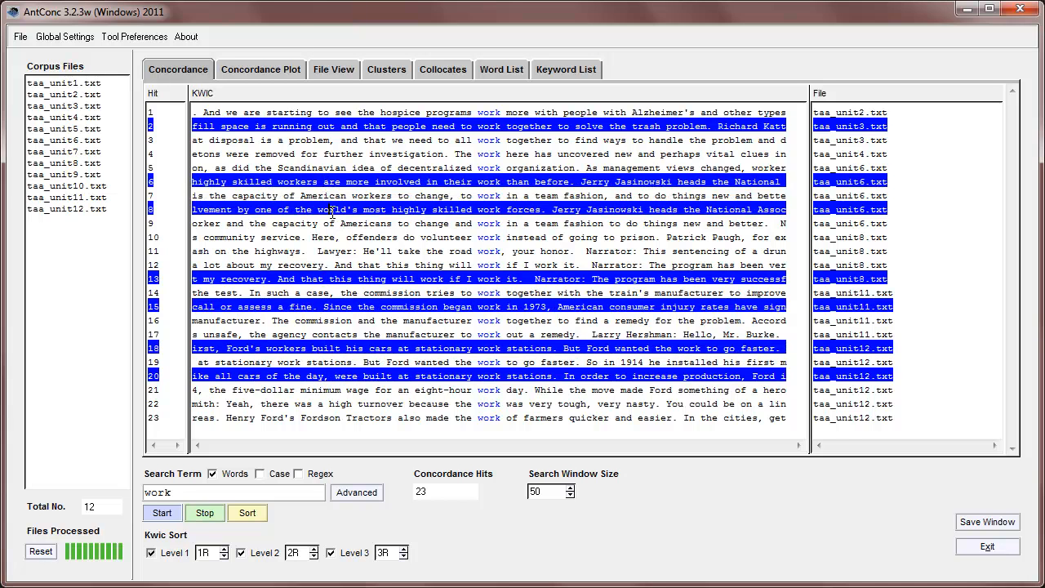
click(325, 250)
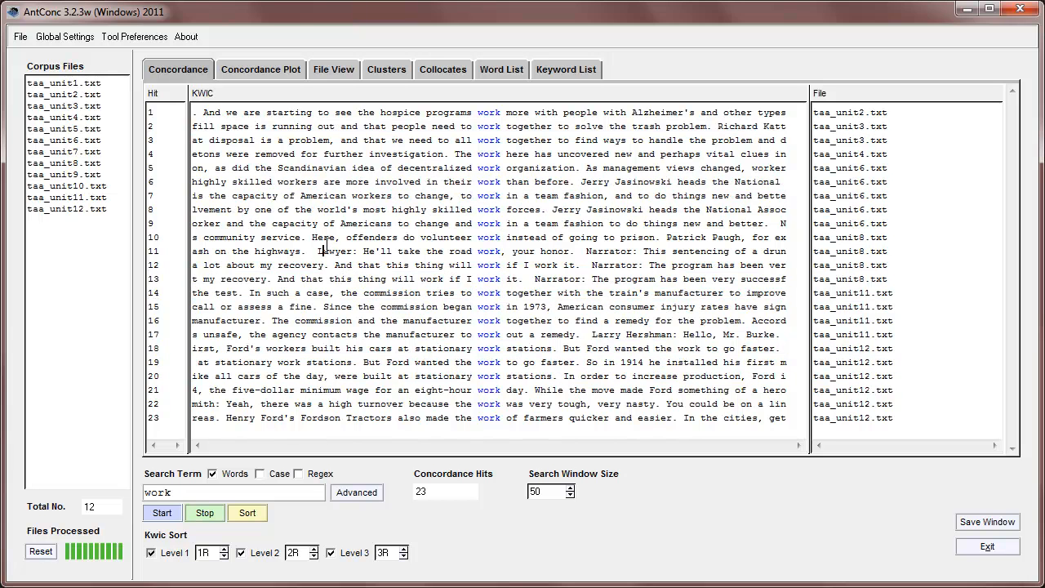
- Sort the concordance lines by the 1R, 2R and 3R levels, and delete hit 8 ("work instead of going to prison")
click(248, 514)
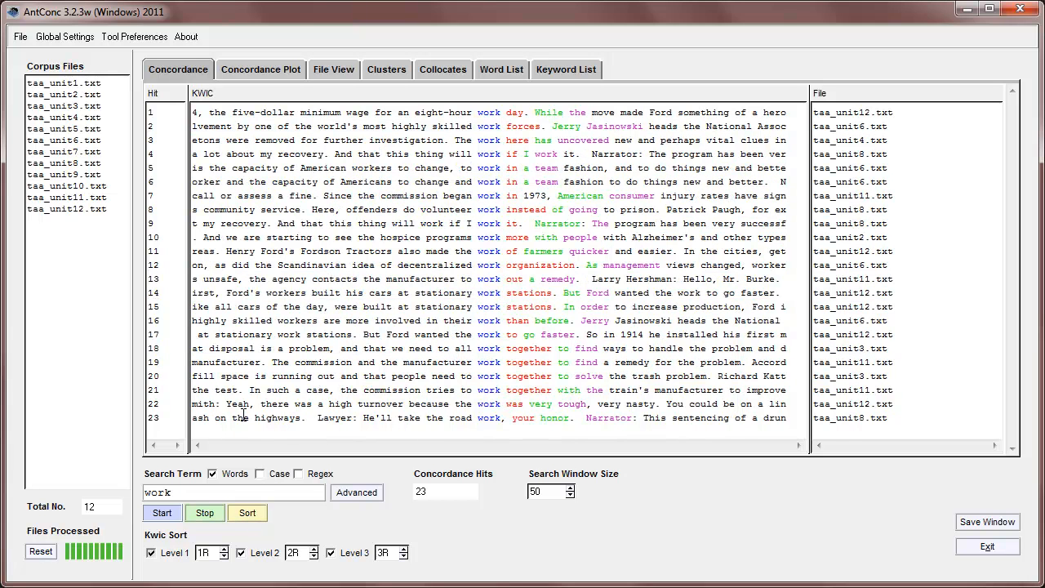
click(281, 210)
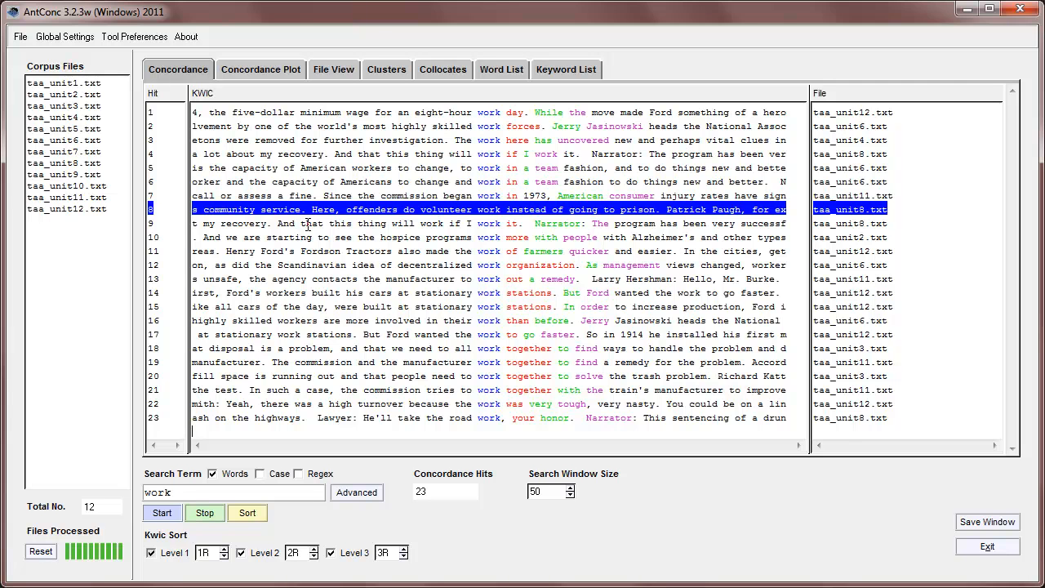
key(Delete)
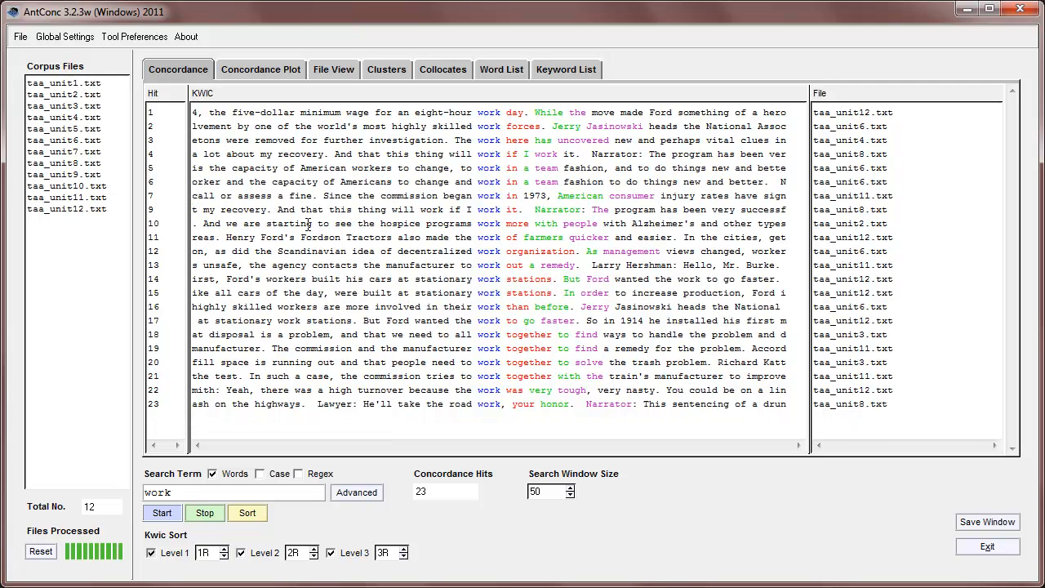
- Delete hit 12, the "decentralized work organization" line, from the sorted concordance
shift+click(352, 255)
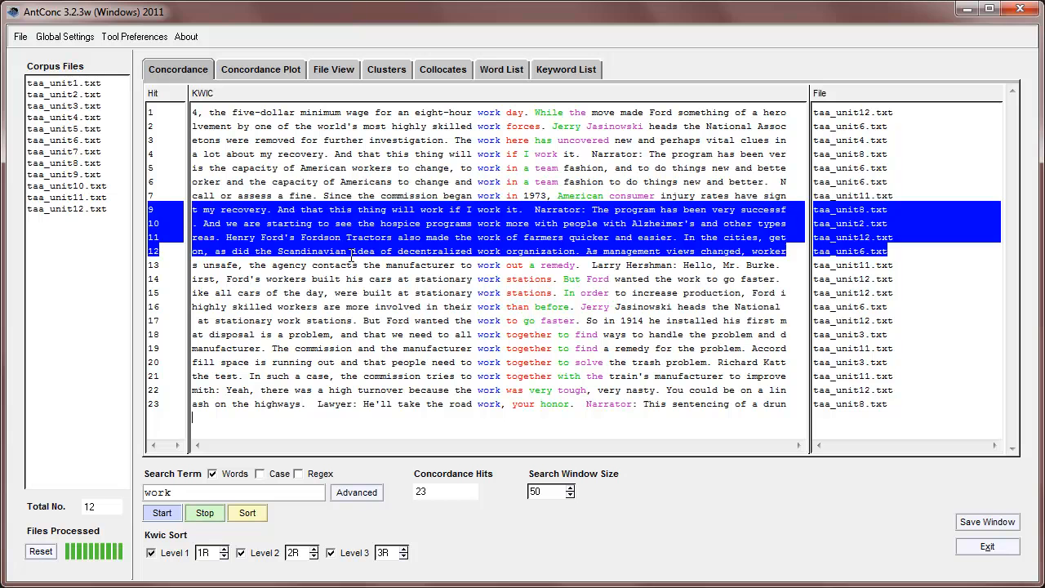
click(352, 255)
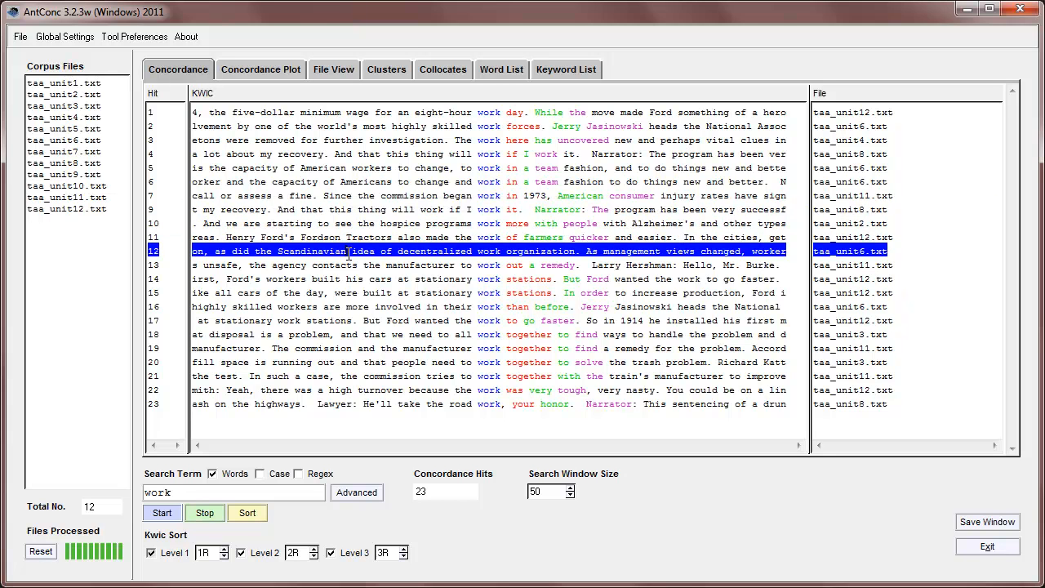
key(Delete)
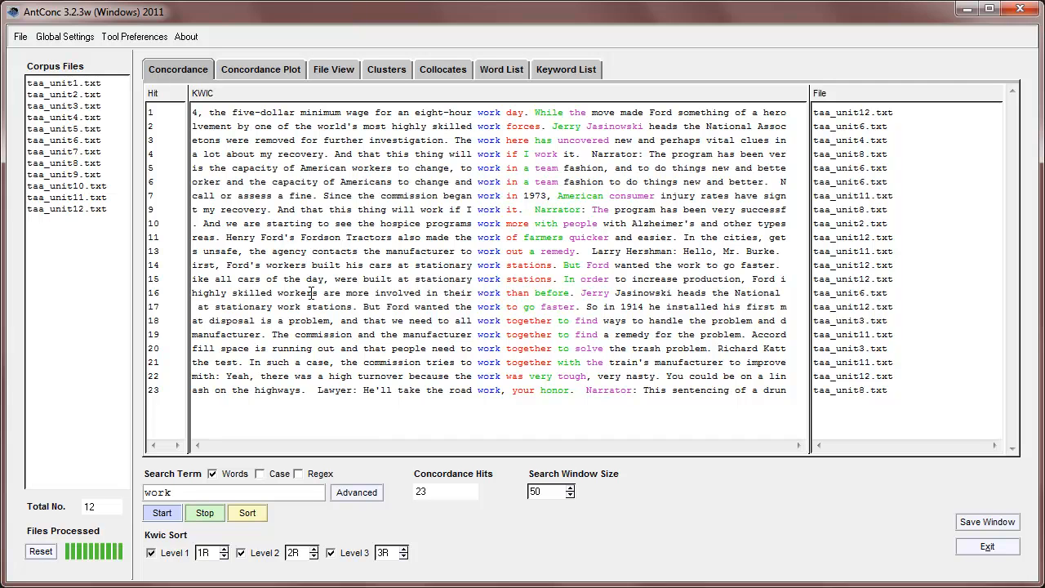
- Delete hits 14 and 15, the two adjacent "stationary work stations" lines, from the concordance
click(310, 292)
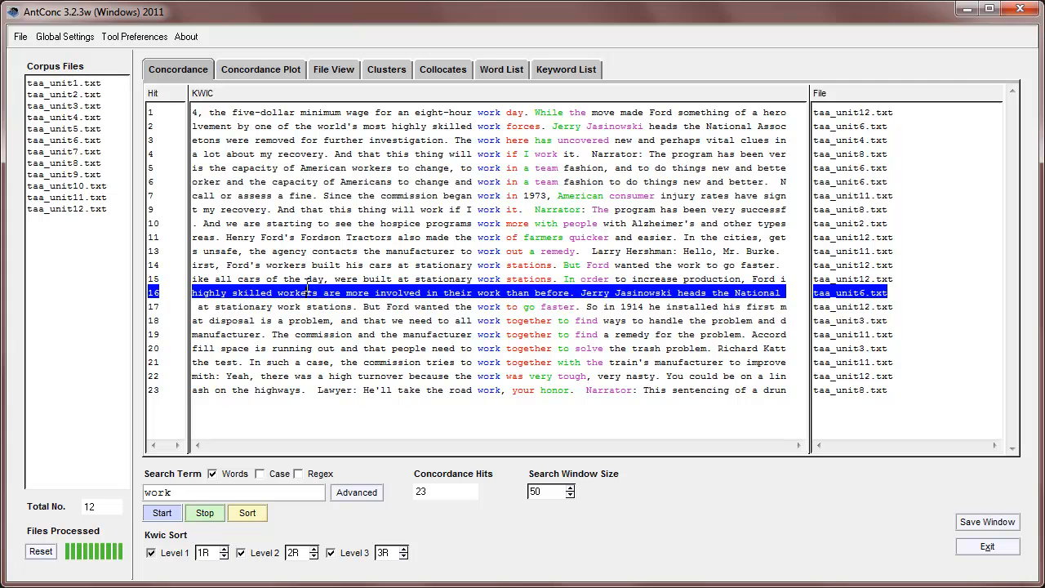
shift+click(294, 277)
click(294, 278)
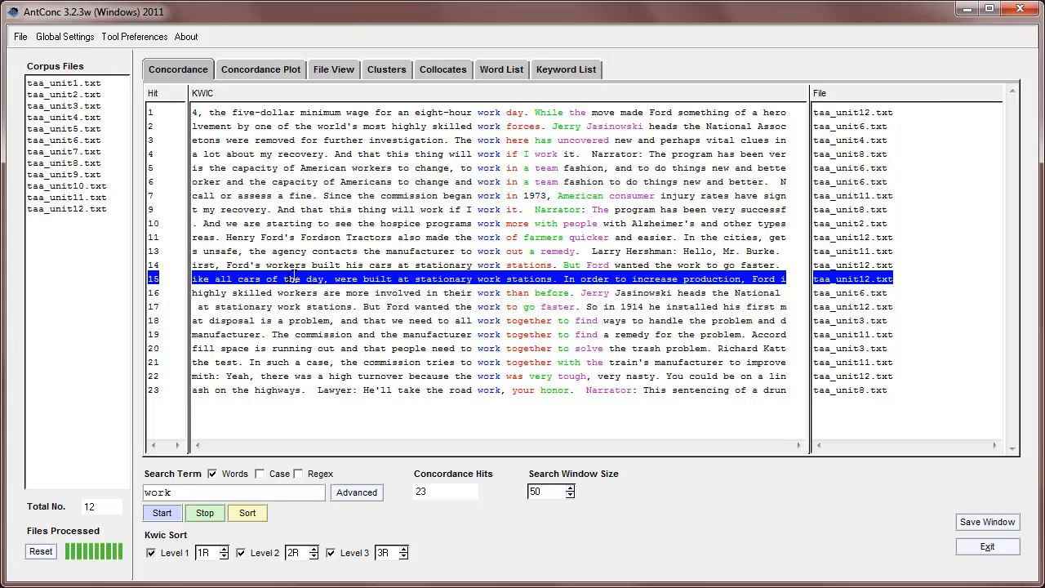
shift+click(295, 265)
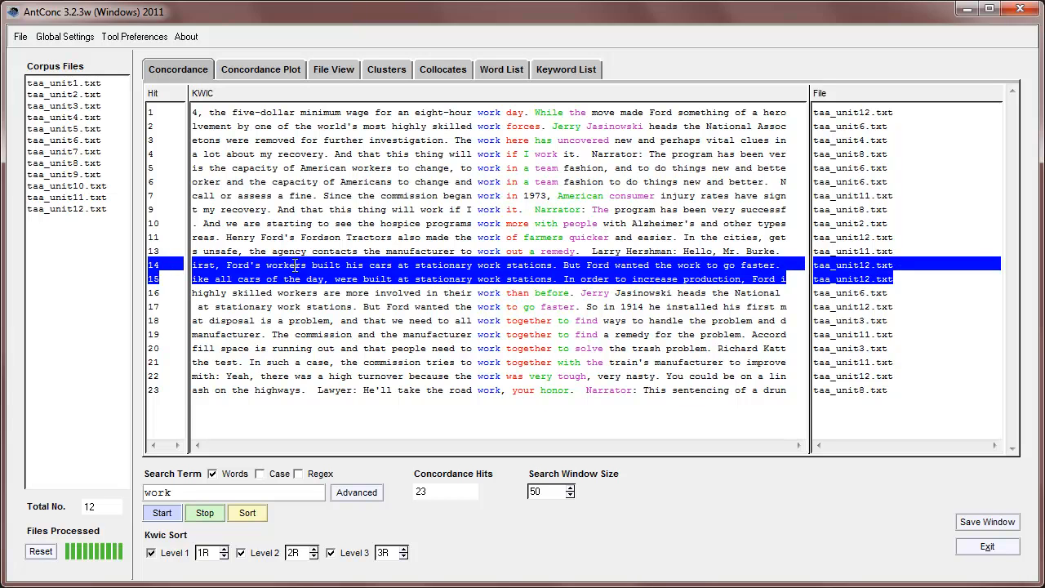
key(Delete)
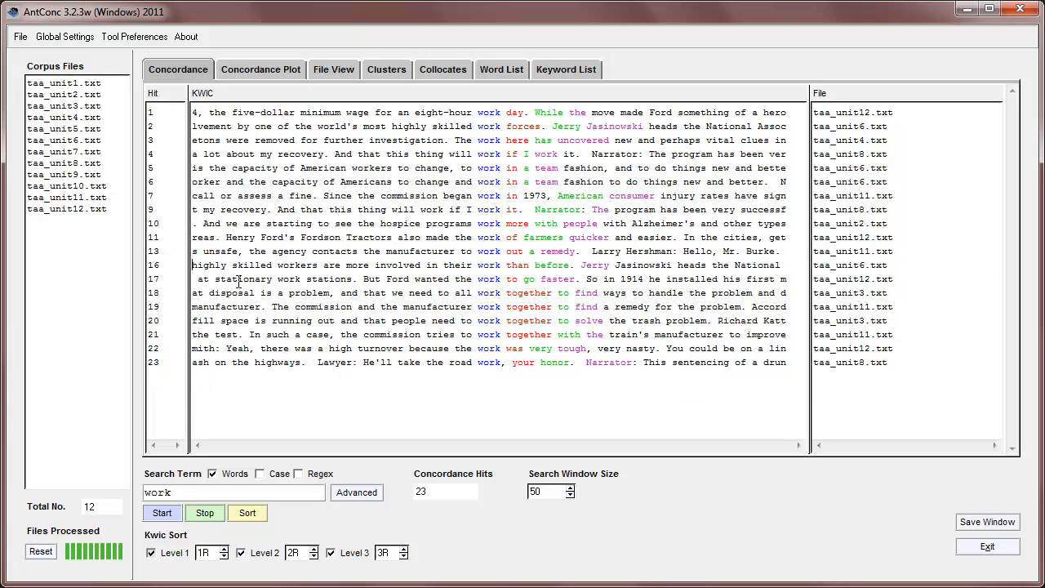
- Keep only hits 18 to 21, the adjacent "work together" lines, remove all other concordance lines, and clear the selection
click(243, 296)
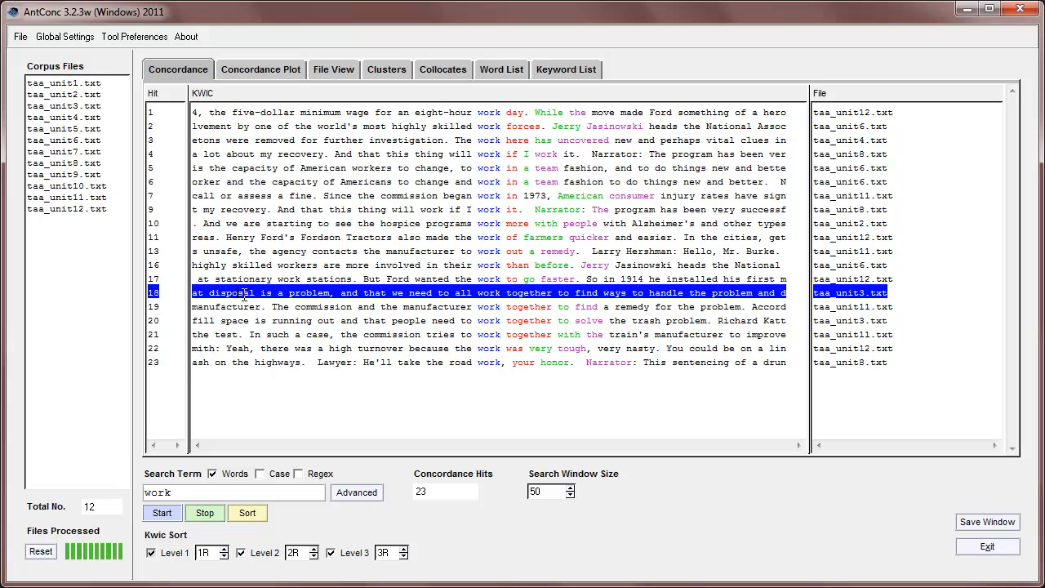
shift+click(244, 306)
shift+click(243, 320)
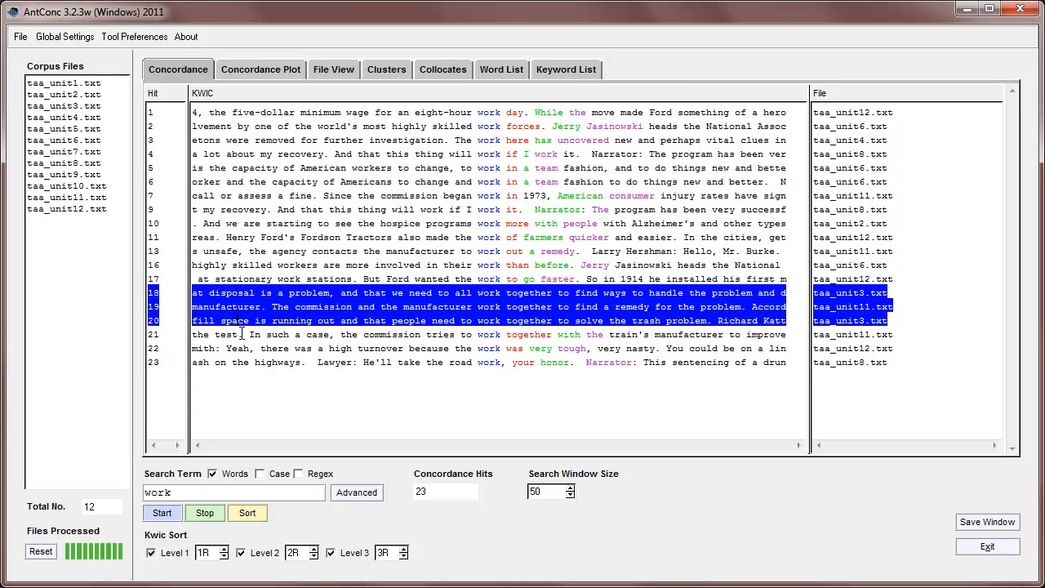
shift+click(242, 334)
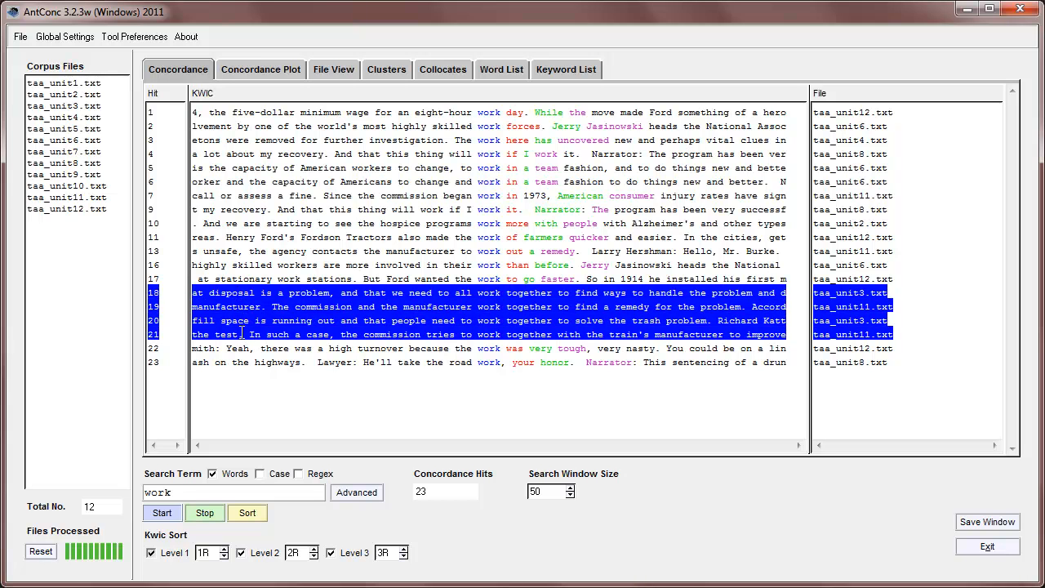
key(ctrl+Delete)
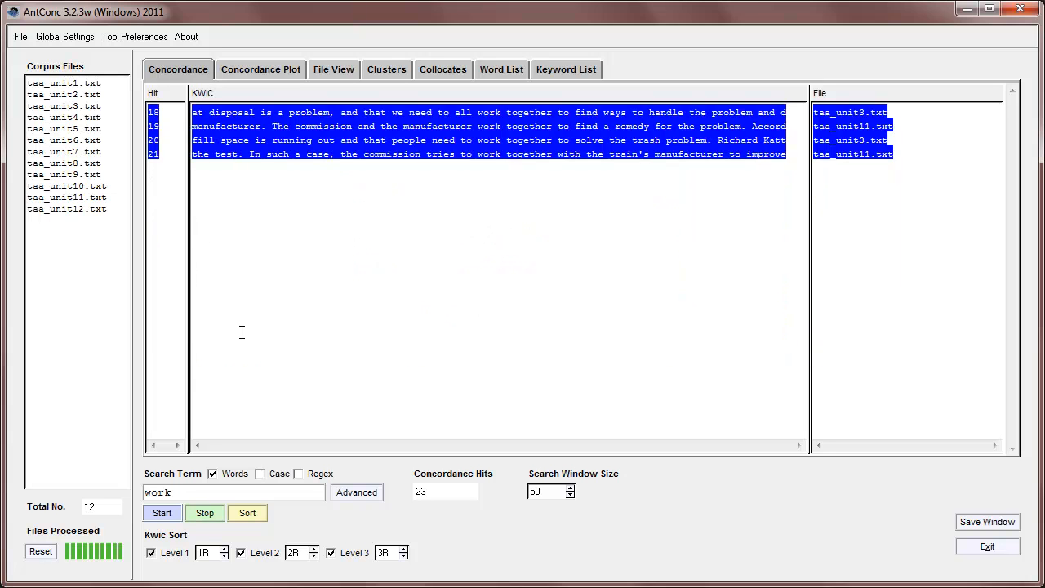
click(318, 191)
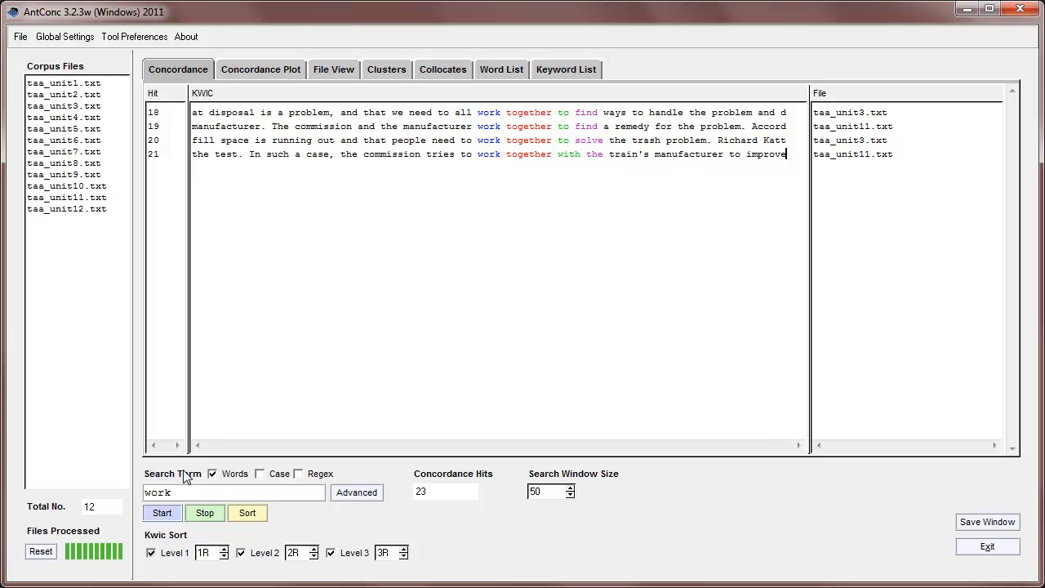
- Set the search term to "study" in the advanced search settings, apply it, and run the concordance search
click(359, 494)
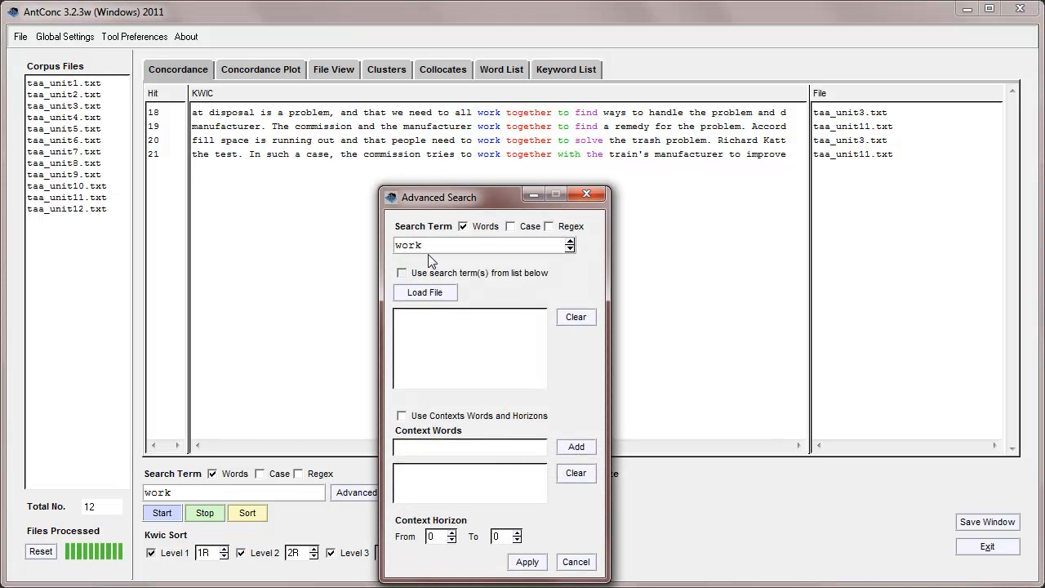
drag(444, 203, 558, 171)
drag(536, 213, 497, 211)
text(y)
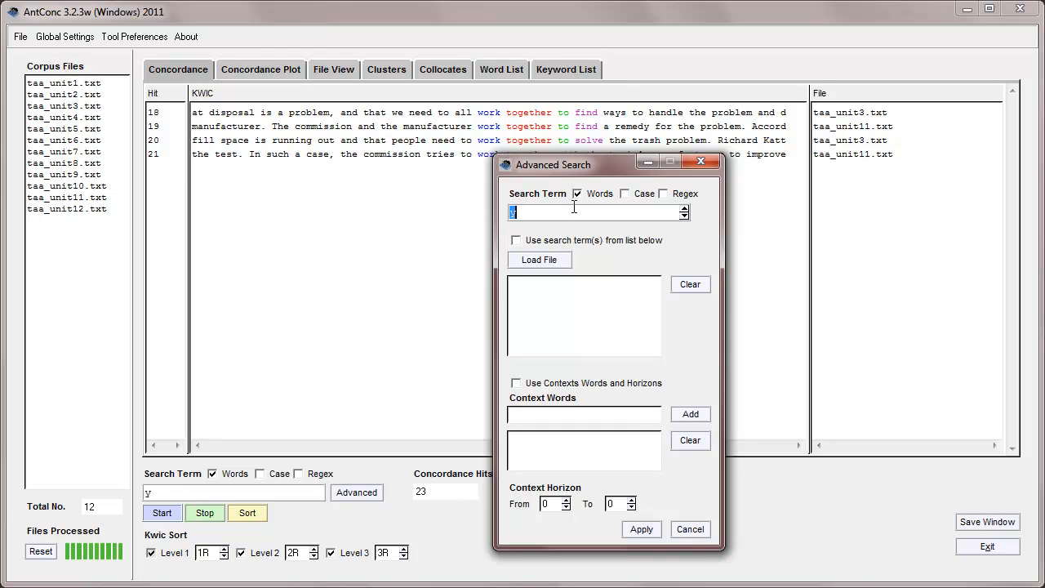
key(BackSpace)
text(study)
click(641, 529)
click(155, 513)
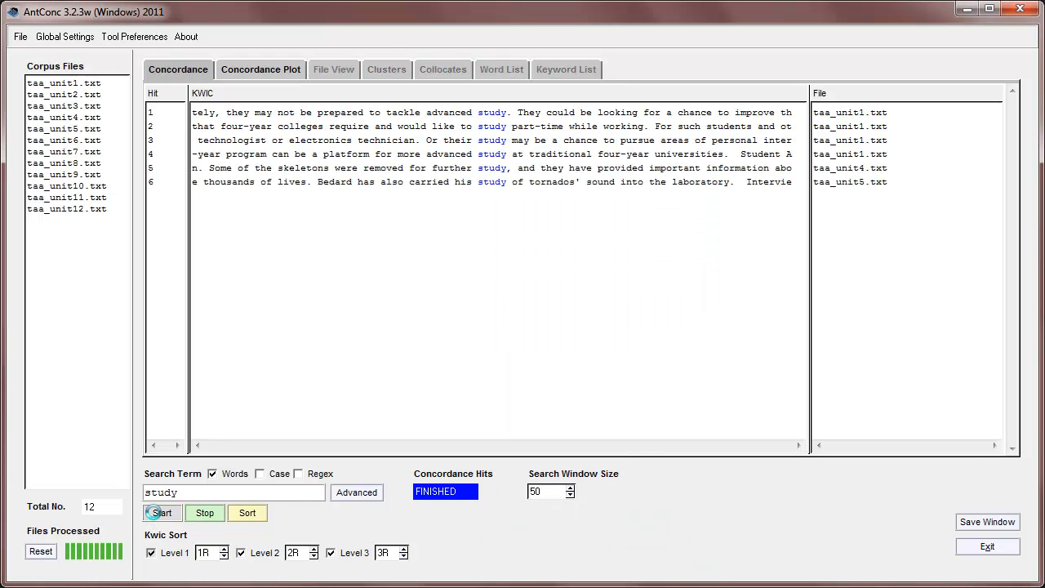
- Load taa_search_word_list.txt from the taa_search_word_list folder into the advanced search's term list
click(345, 493)
drag(458, 204, 456, 154)
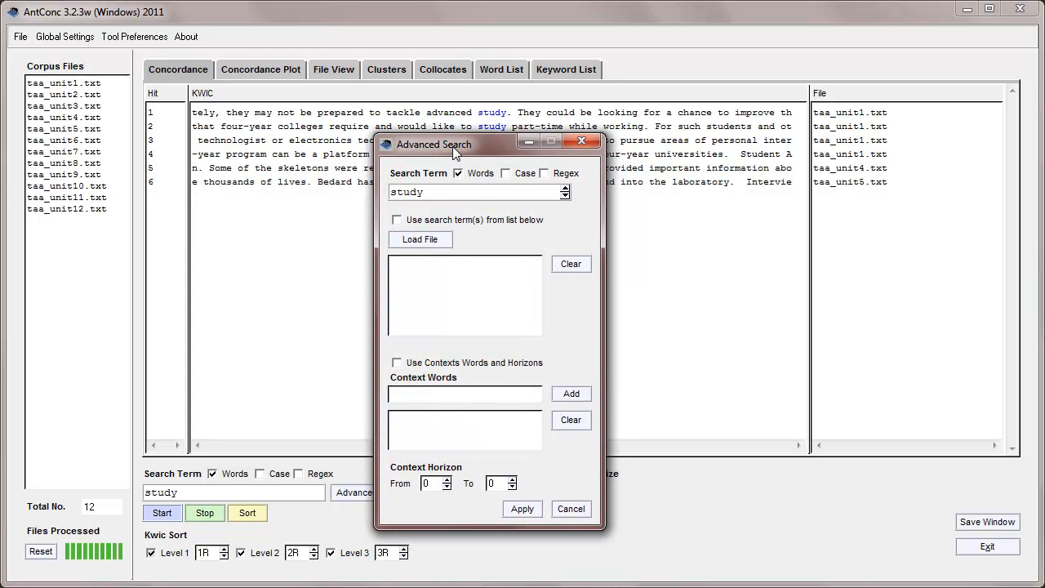
click(413, 242)
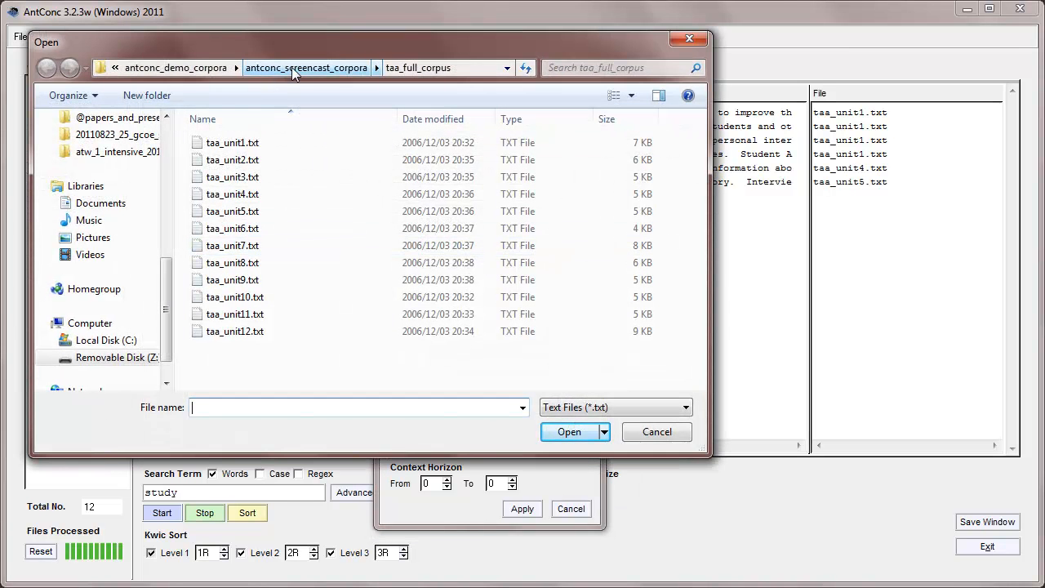
click(292, 71)
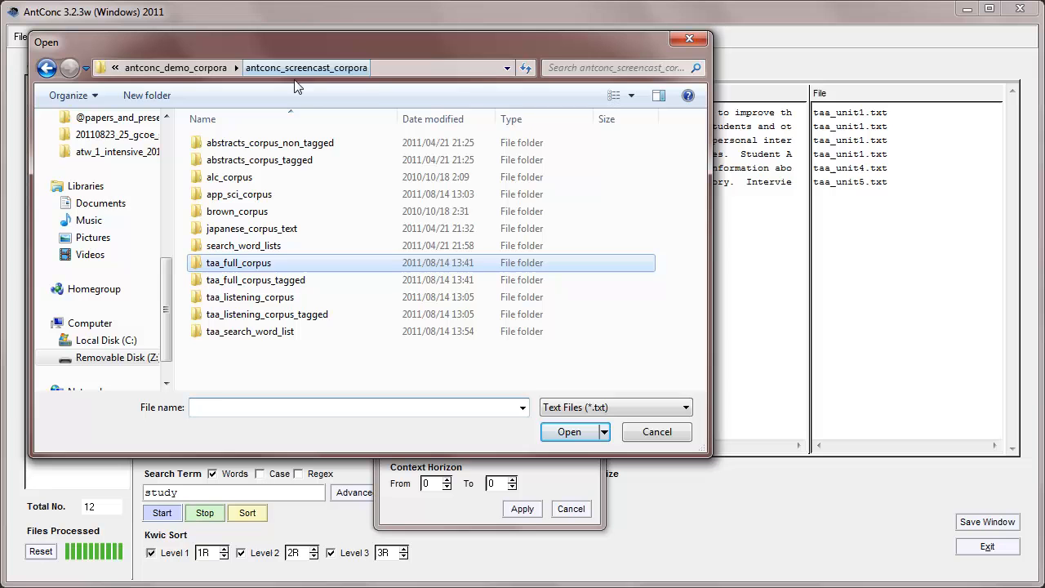
double_click(251, 332)
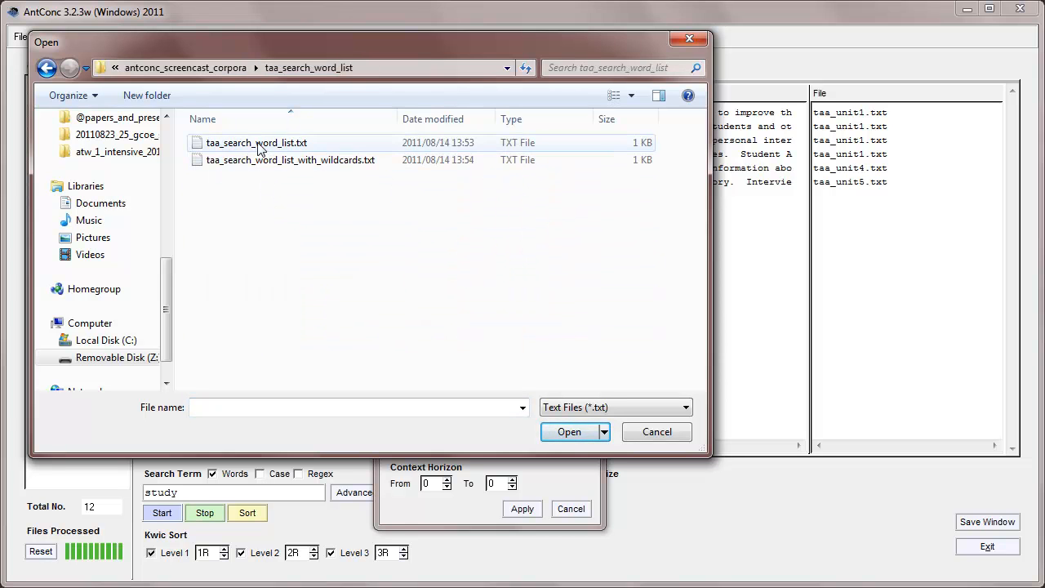
double_click(259, 144)
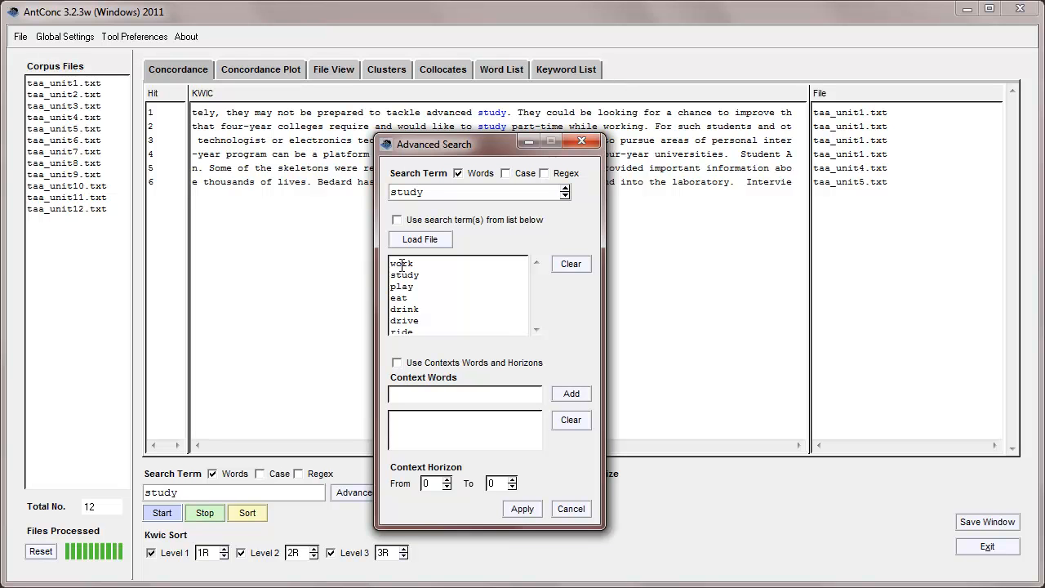
- Enable the use of search terms from the loaded list, apply the setting, and run the concordance search
mouse_move(399, 269)
mouse_down()
mouse_move(408, 347)
mouse_move(406, 259)
mouse_up()
click(417, 285)
click(408, 224)
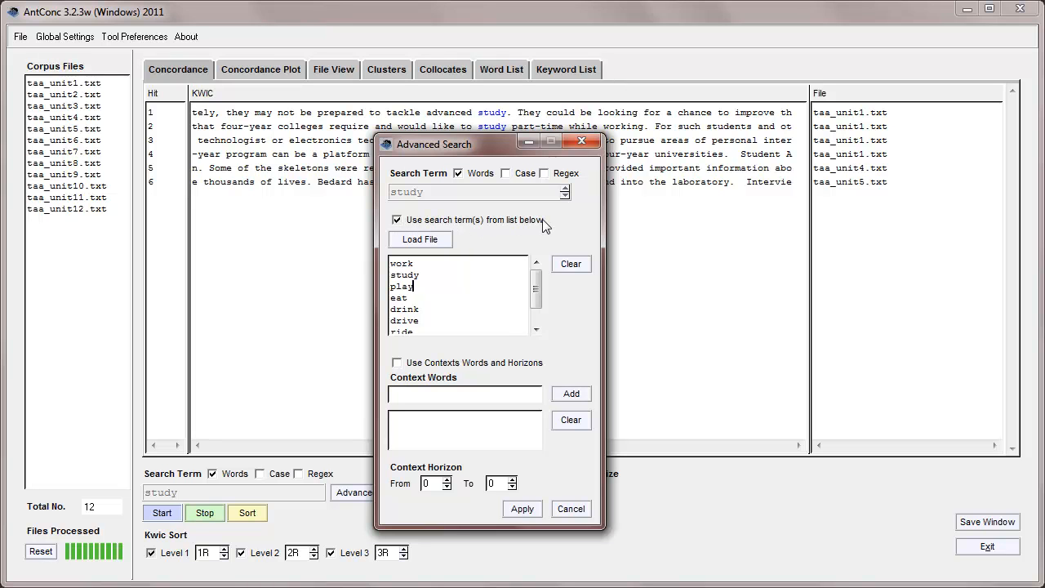
click(522, 508)
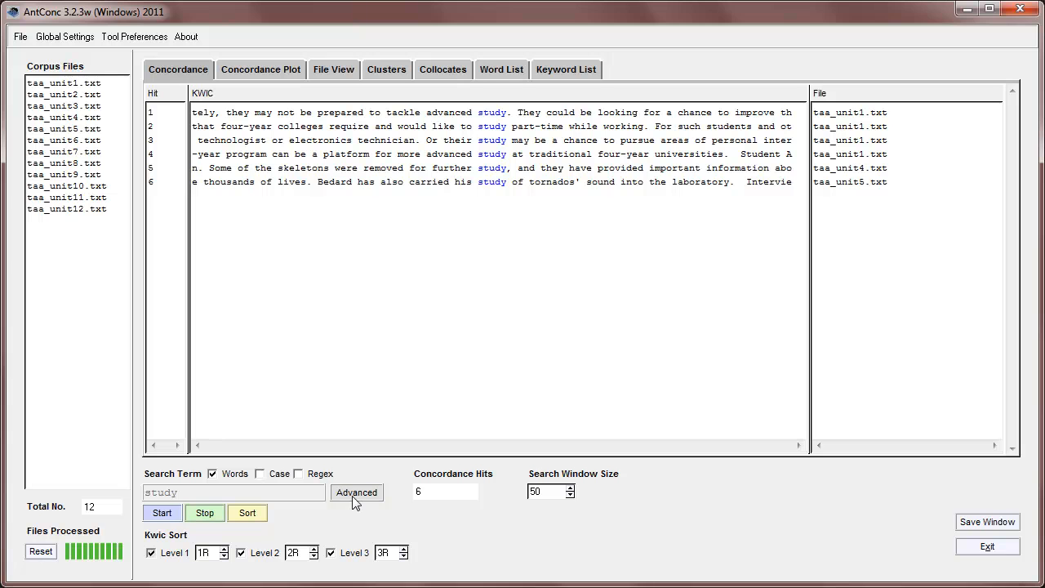
click(161, 514)
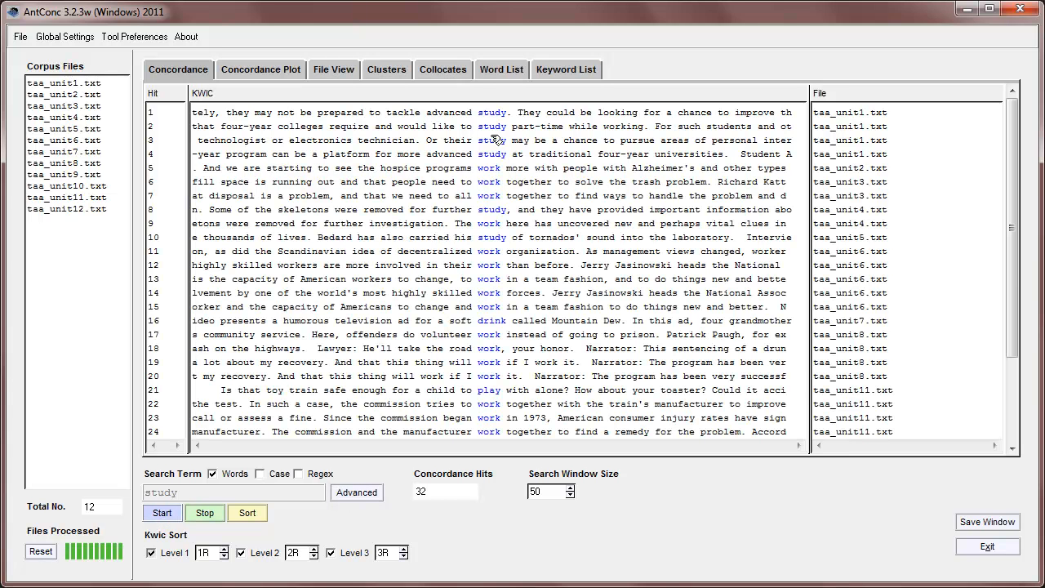
- Set the sort levels to 0, 1R and 2R, sort the concordance lines, and look through them
click(224, 556)
click(314, 556)
click(403, 556)
click(245, 514)
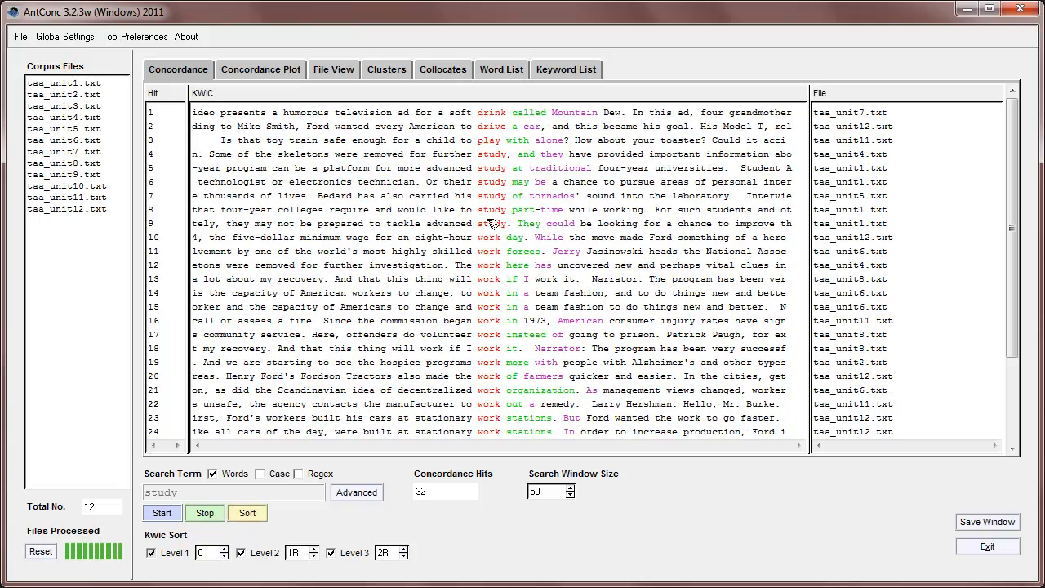
drag(1013, 202, 1012, 145)
- Load taa_search_word_list_with_wildcards.txt as the advanced search term list, apply it, and run the concordance search
click(357, 492)
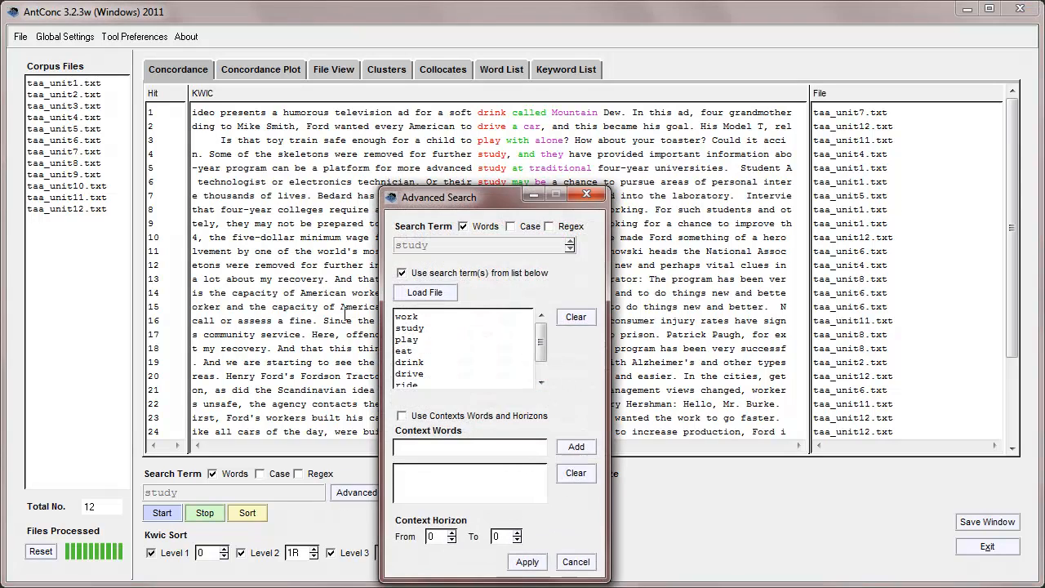
click(430, 292)
double_click(302, 161)
mouse_move(540, 328)
mouse_down()
mouse_move(540, 354)
mouse_move(536, 314)
mouse_up()
click(528, 562)
click(161, 515)
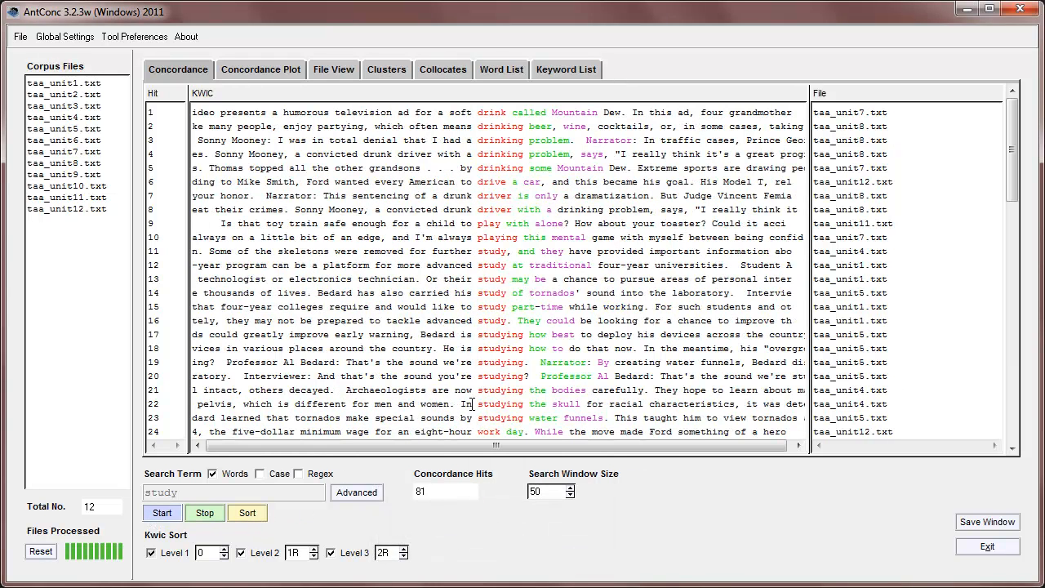
drag(1013, 120, 998, 91)
- Add "with" as a context word in the advanced search and enable context words and horizons
click(357, 493)
drag(451, 206, 435, 139)
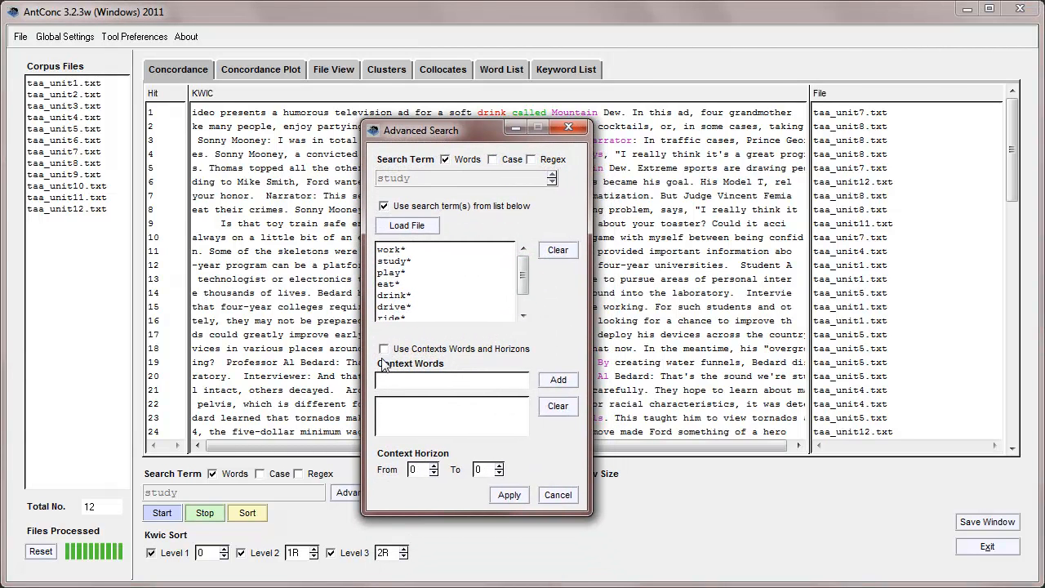
click(401, 379)
text(with)
click(568, 383)
click(385, 349)
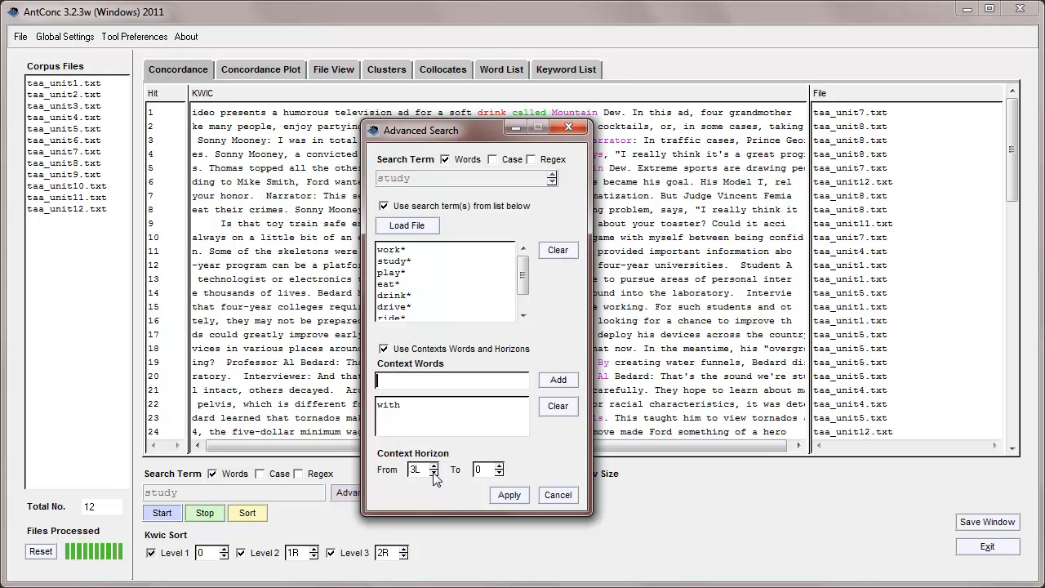
- Set the context horizon from 3L to 3R, apply the settings, and run the concordance search
click(499, 466)
click(508, 495)
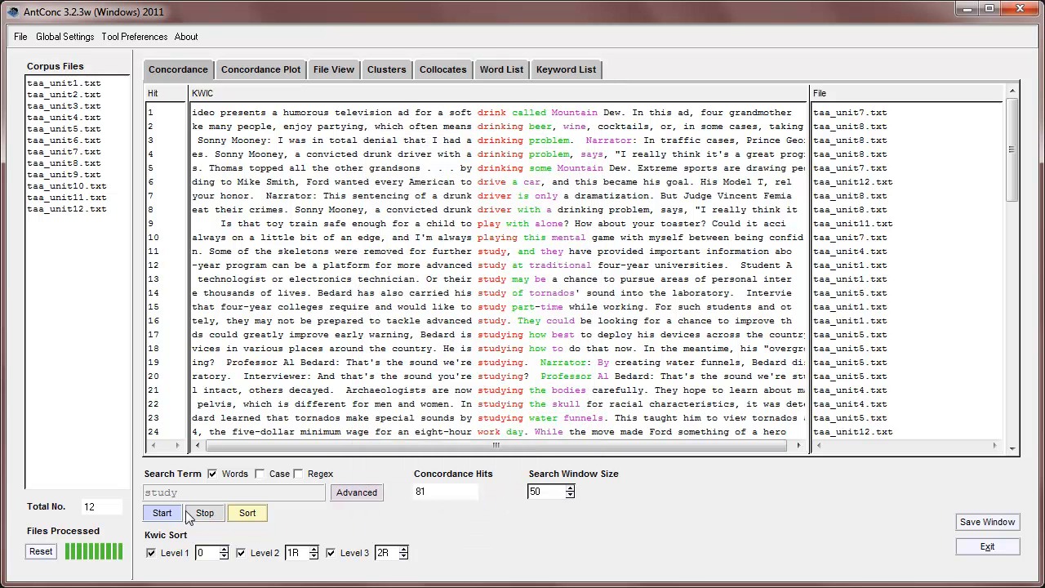
click(162, 513)
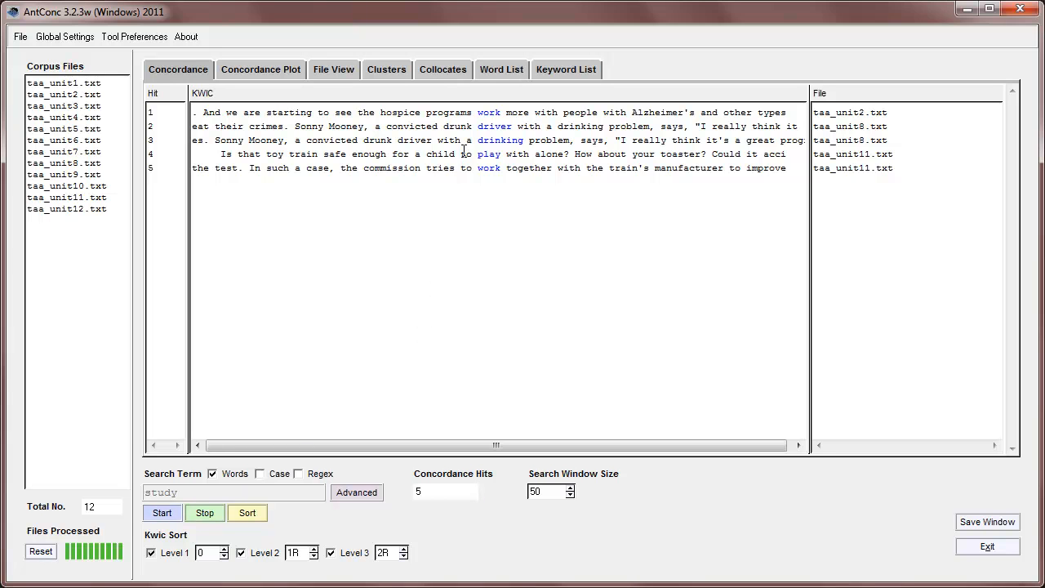
- Highlight the context word "with" near the search term in each concordance line, one after another
double_click(546, 113)
double_click(521, 127)
double_click(446, 140)
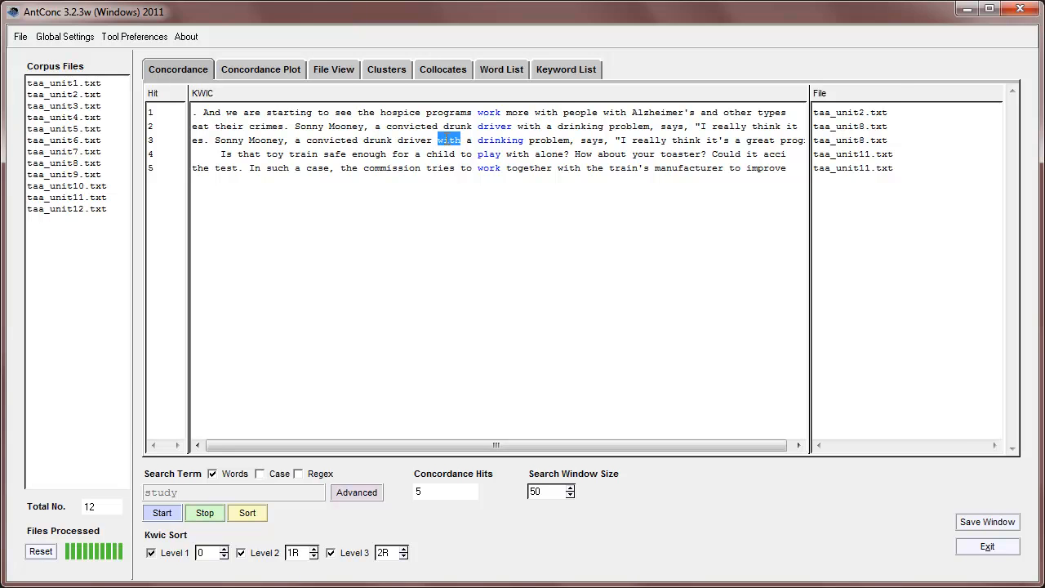
double_click(517, 154)
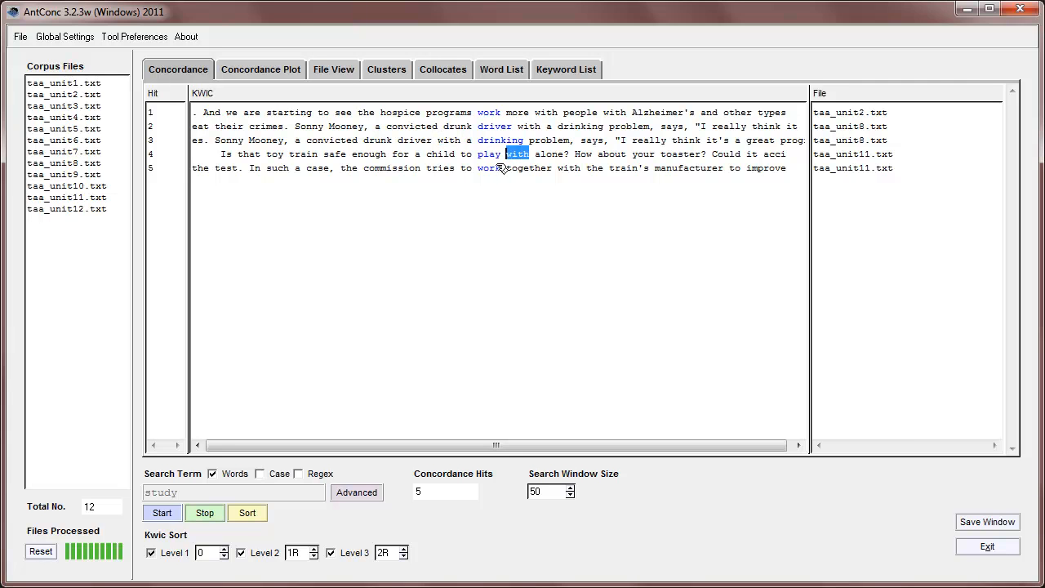
double_click(569, 168)
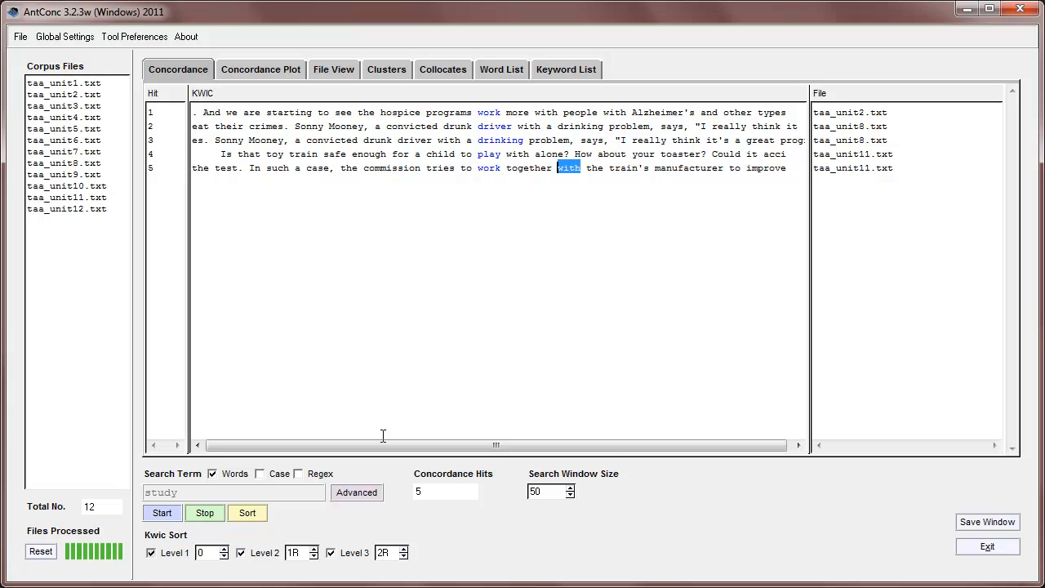
- Turn off the context words and the search term list in the advanced search, and search for "work"
click(367, 496)
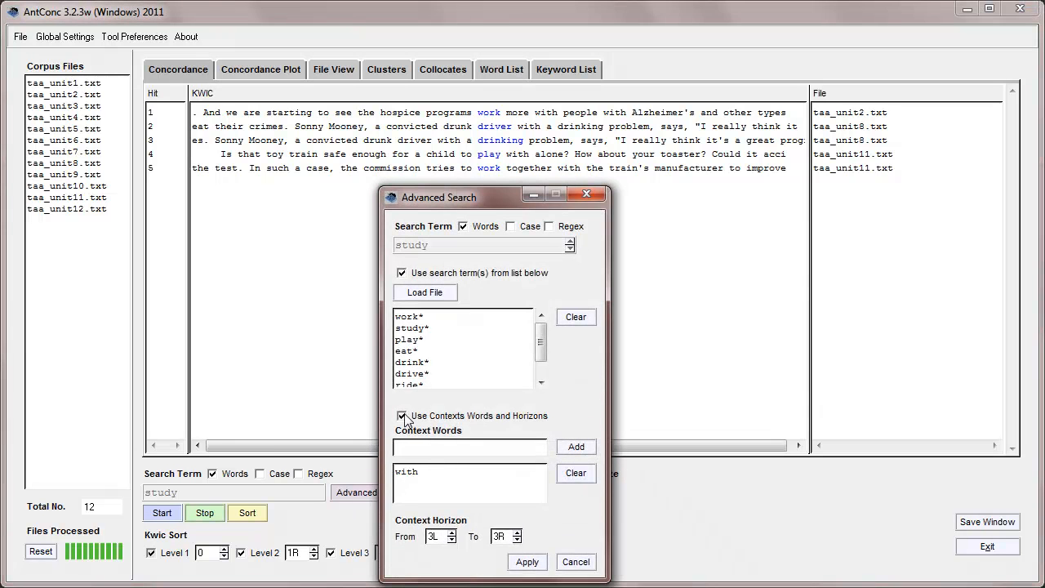
click(401, 417)
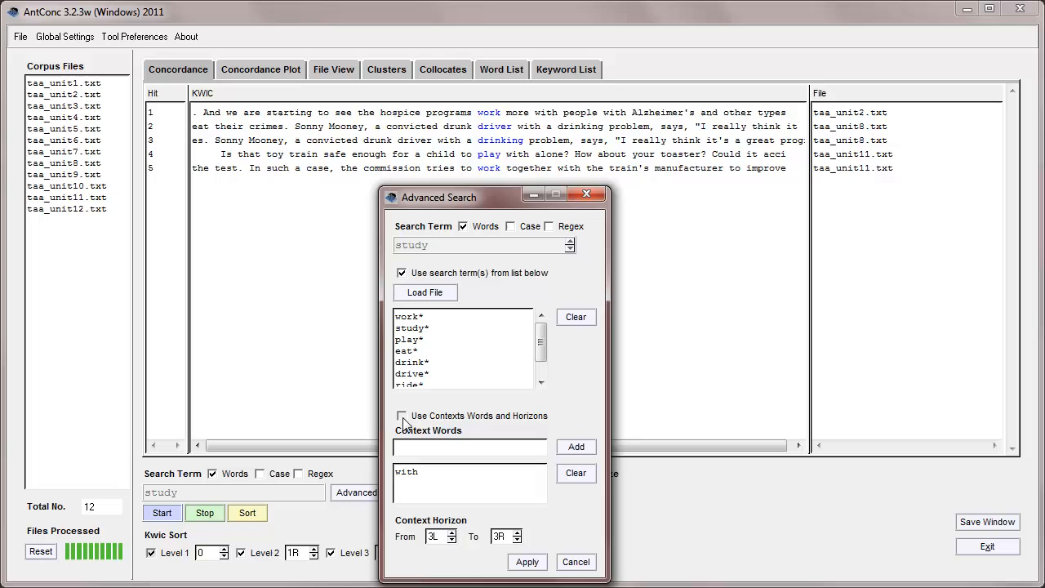
click(402, 273)
click(527, 562)
drag(177, 492, 124, 496)
text(work)
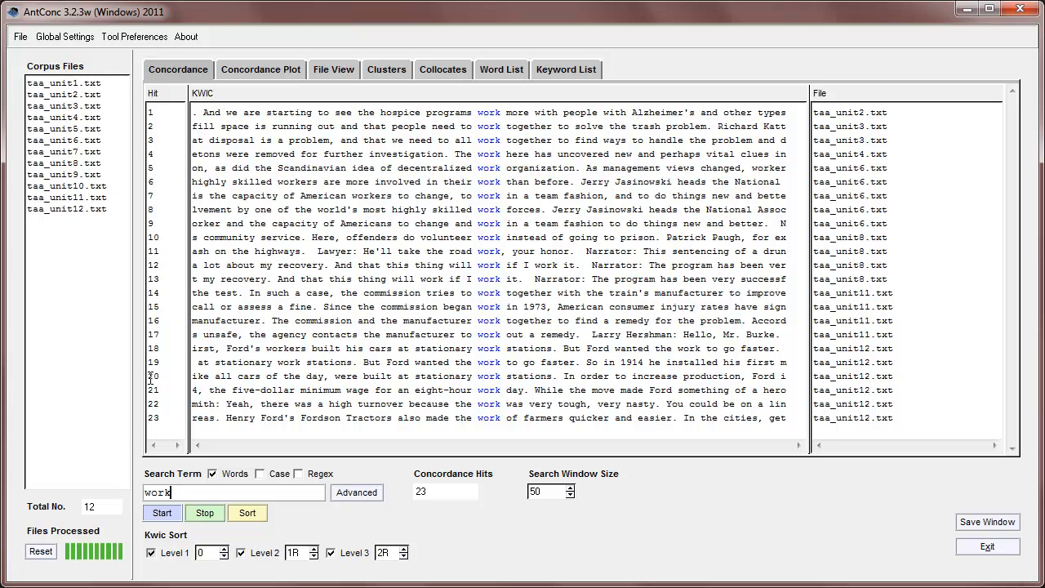
- Hide the file name column of the concordance display in the tool preferences and apply the change
click(135, 37)
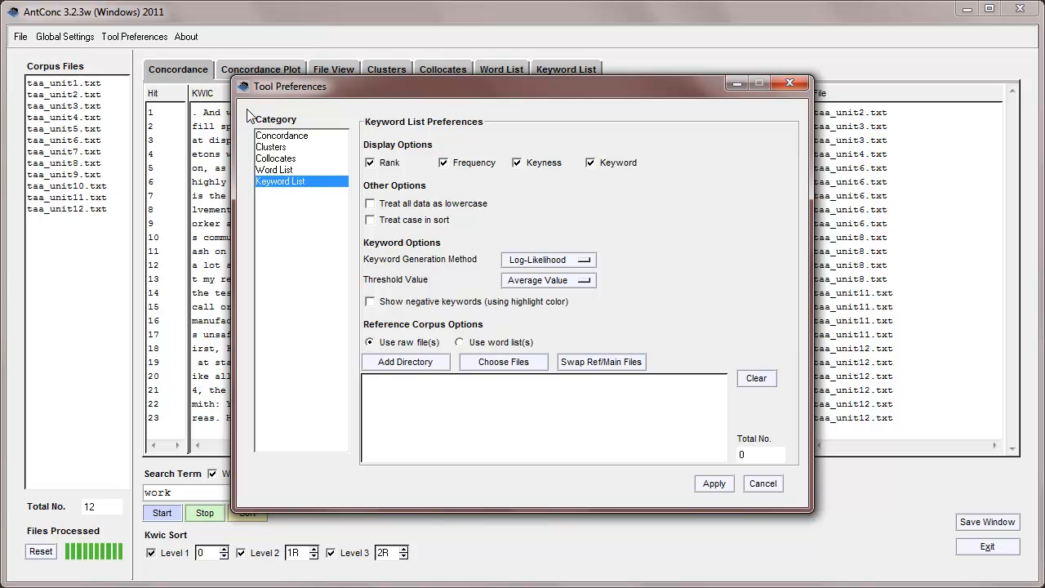
click(280, 138)
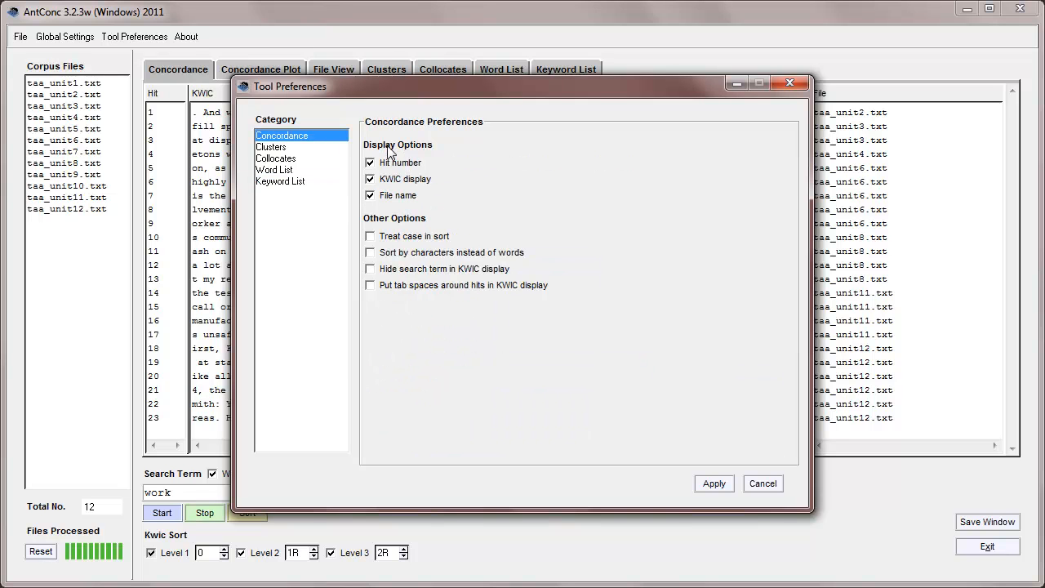
click(370, 197)
click(710, 484)
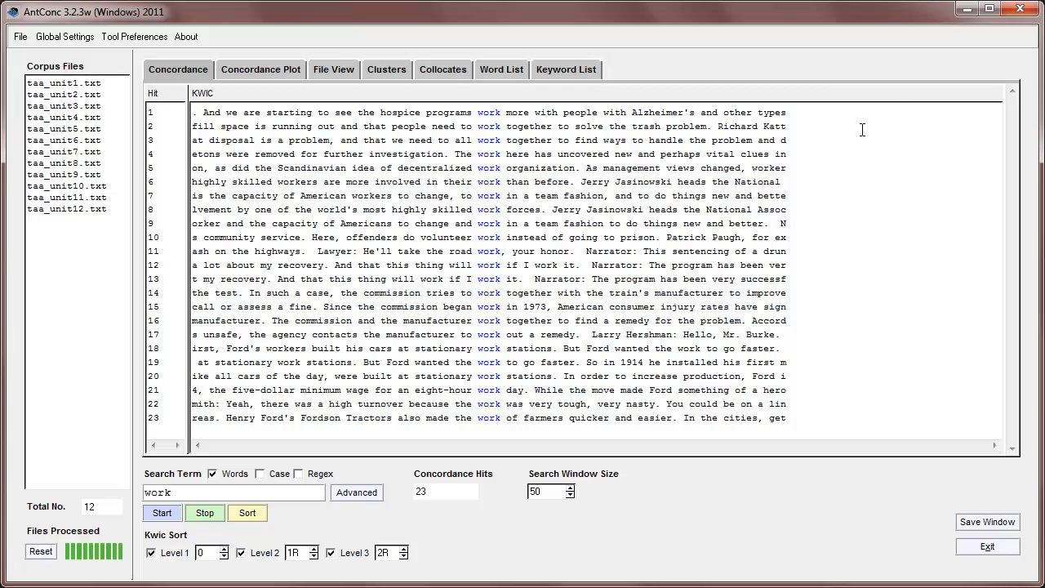
- Search for "work" with a search window size of 100, and repeat the search with the size reset to 50
click(569, 490)
click(570, 489)
click(162, 513)
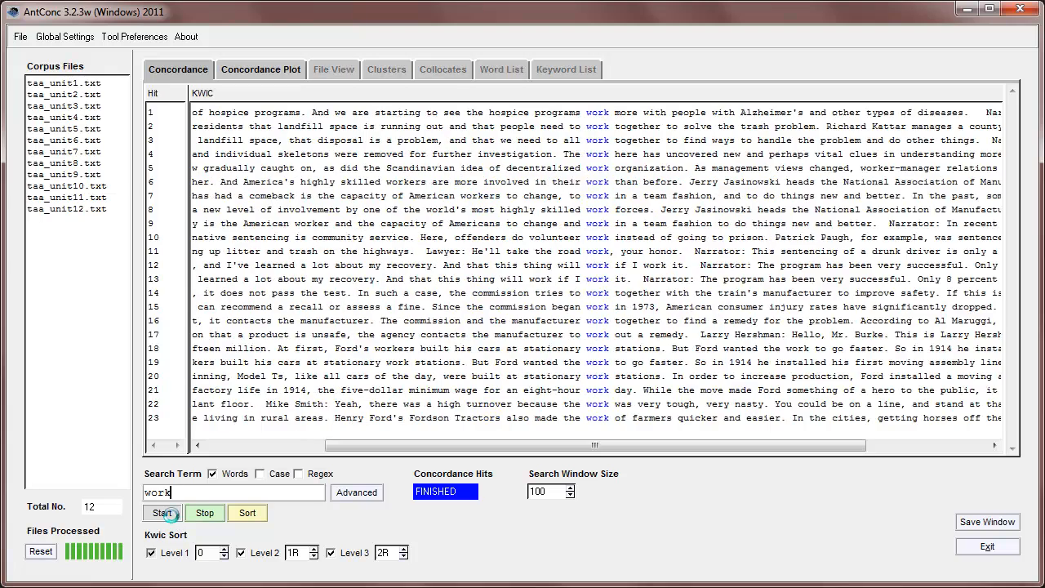
mouse_move(416, 448)
mouse_down()
mouse_move(546, 441)
mouse_move(425, 434)
mouse_up()
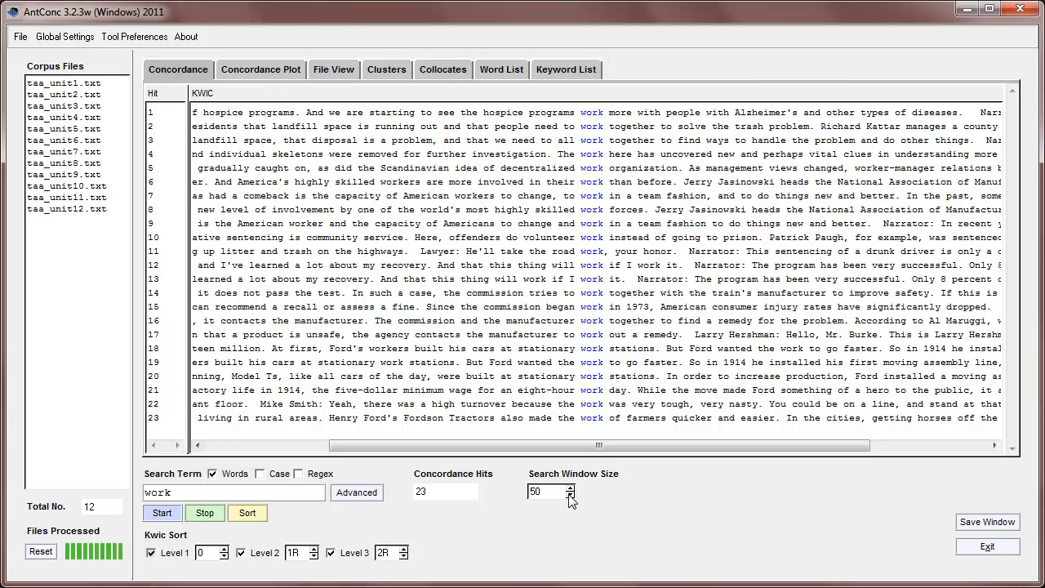
click(162, 513)
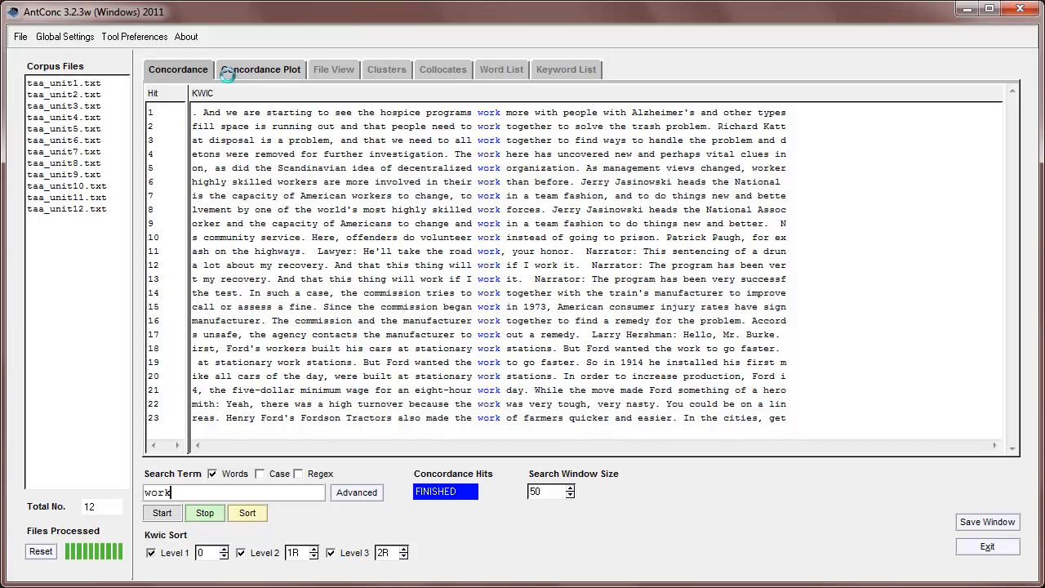
- Show the file name column in the concordance display again and widen the KWIC column
click(135, 37)
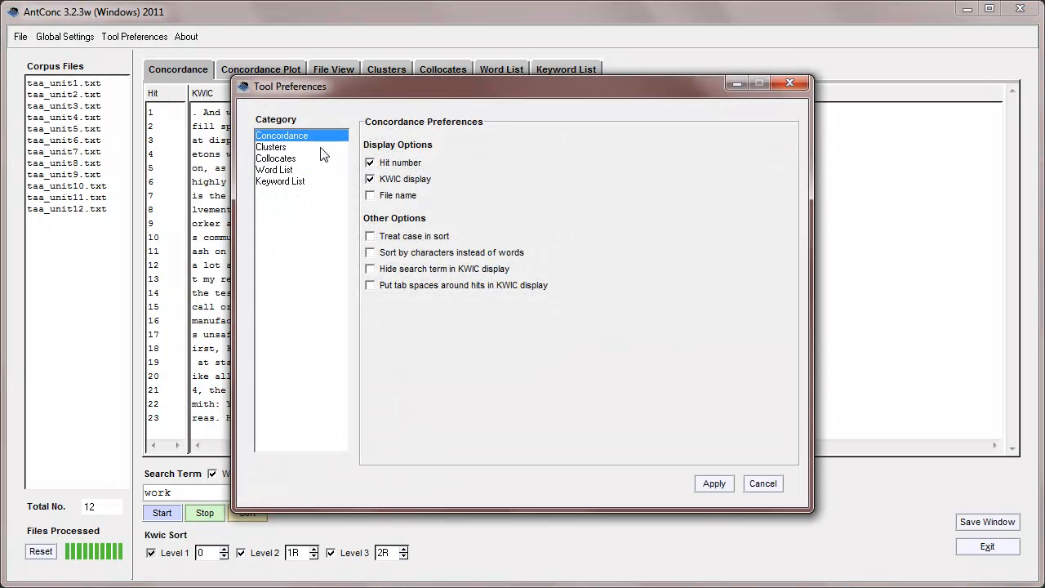
click(374, 198)
click(714, 483)
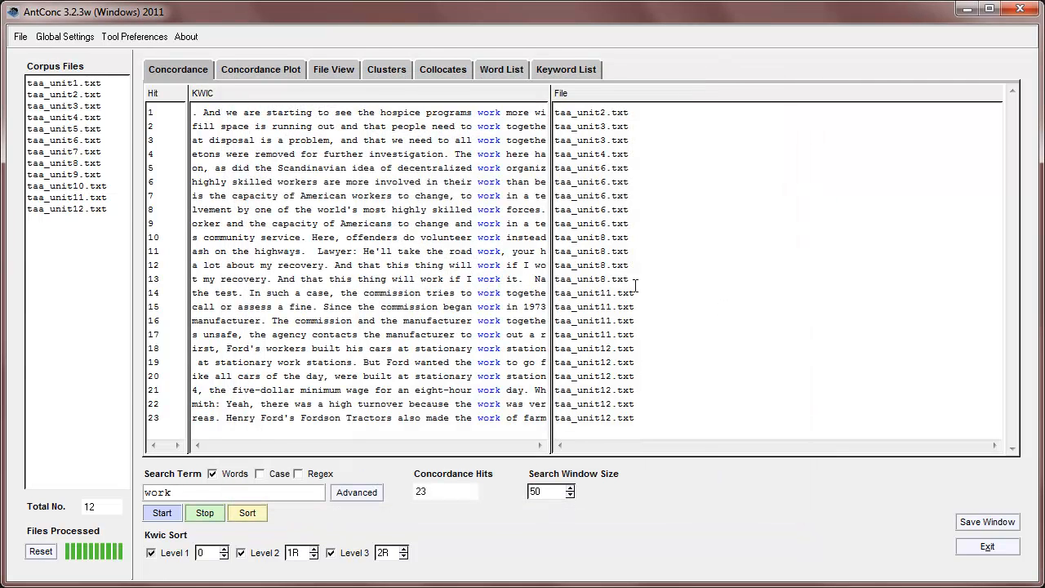
drag(551, 328, 851, 326)
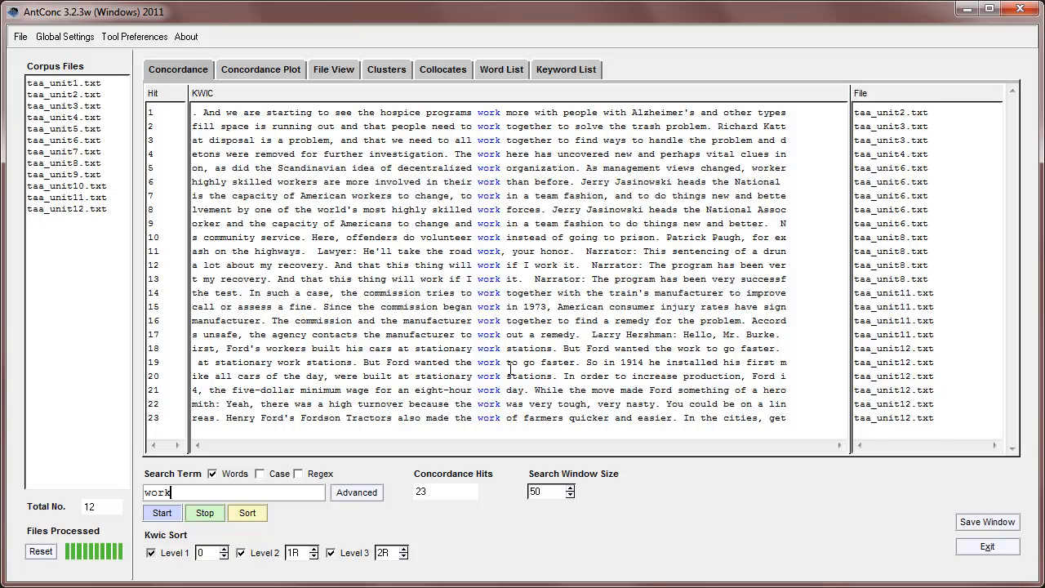
- Enable treating case in sort in the concordance preferences and apply the change
click(137, 37)
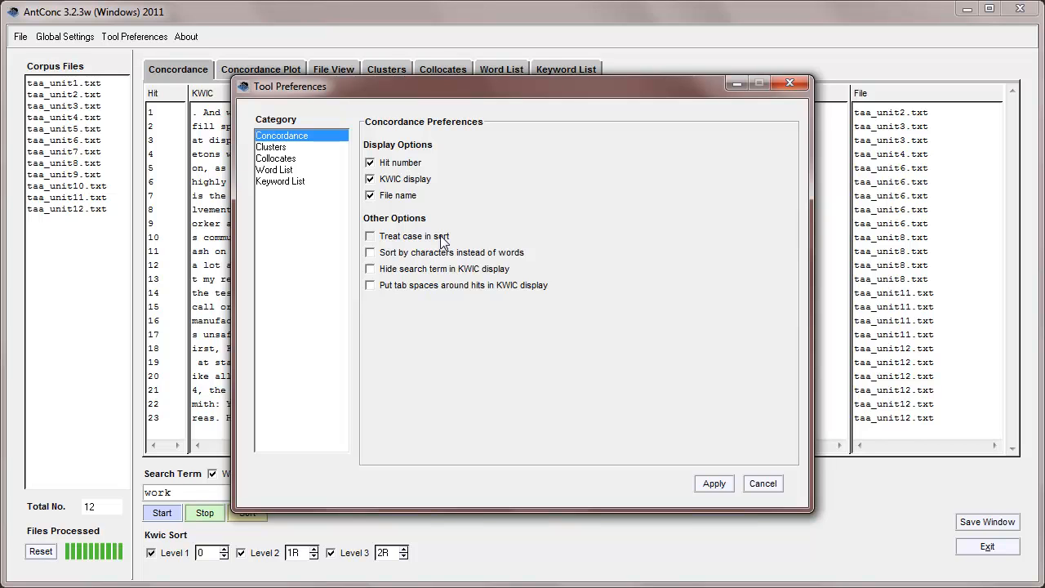
click(370, 237)
click(715, 484)
- Search for "and", widen the KWIC column, and sort the concordance lines
double_click(177, 494)
text(And)
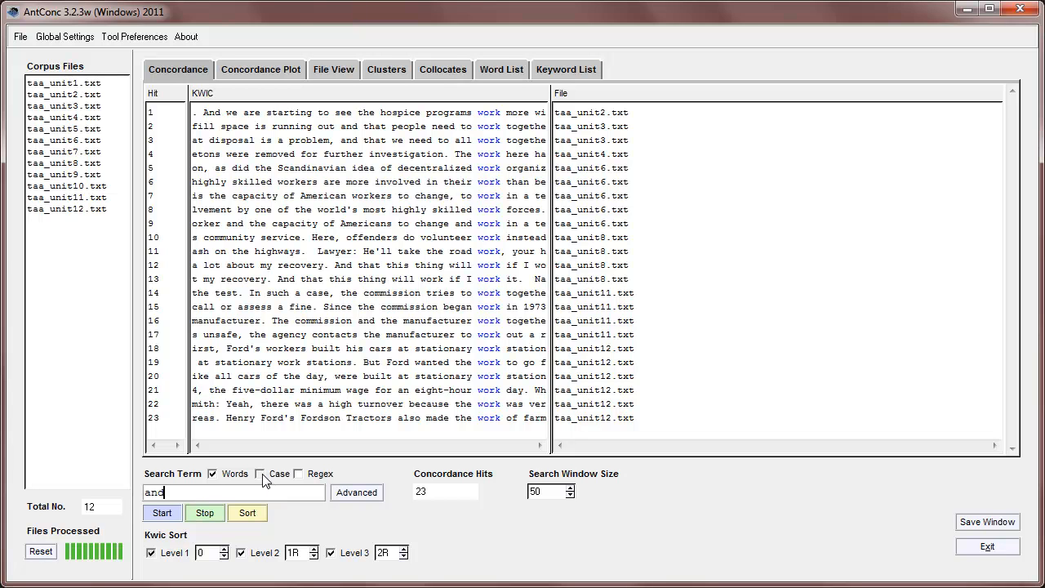
click(172, 520)
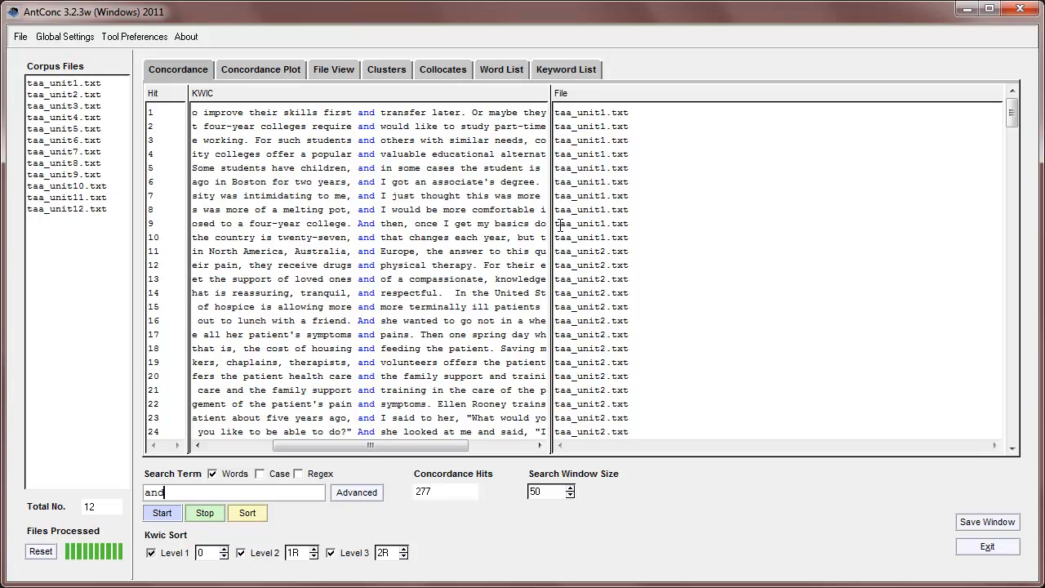
drag(552, 229, 818, 245)
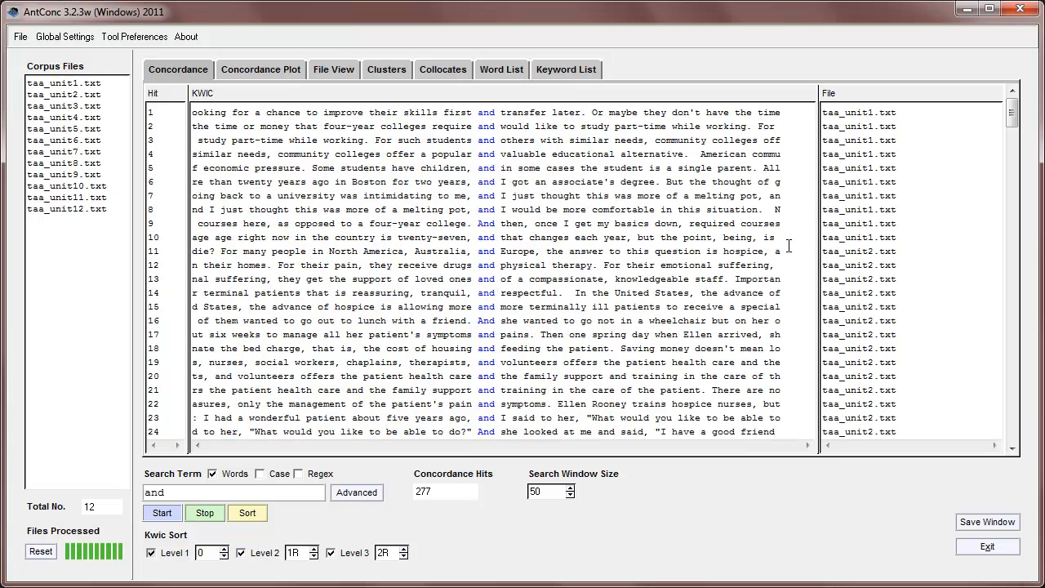
click(248, 514)
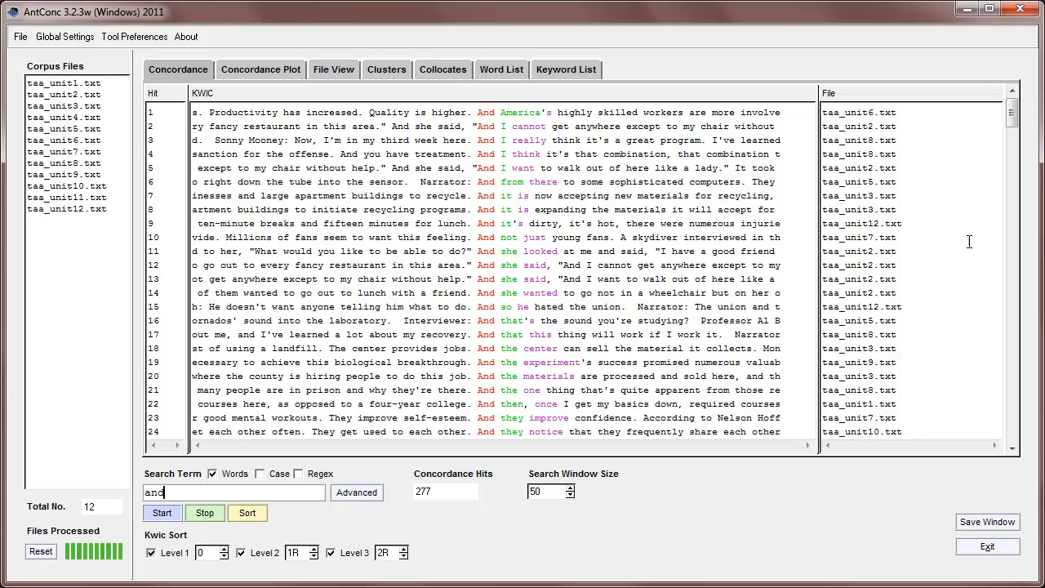
drag(1013, 121, 1007, 204)
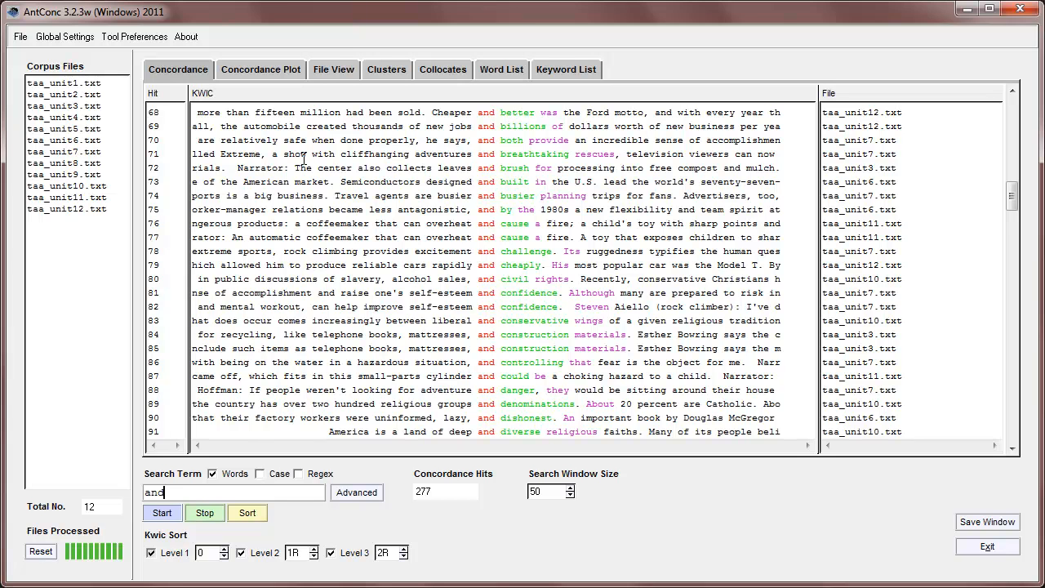
- Set sorting by characters instead of words, without treating case, and sort the results of a search for "an*"
click(134, 36)
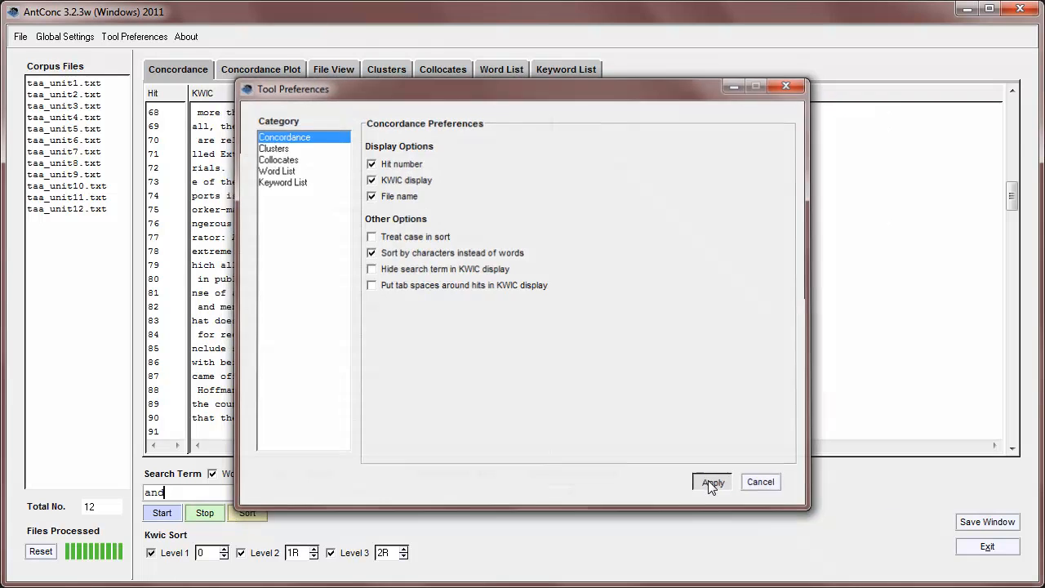
click(713, 484)
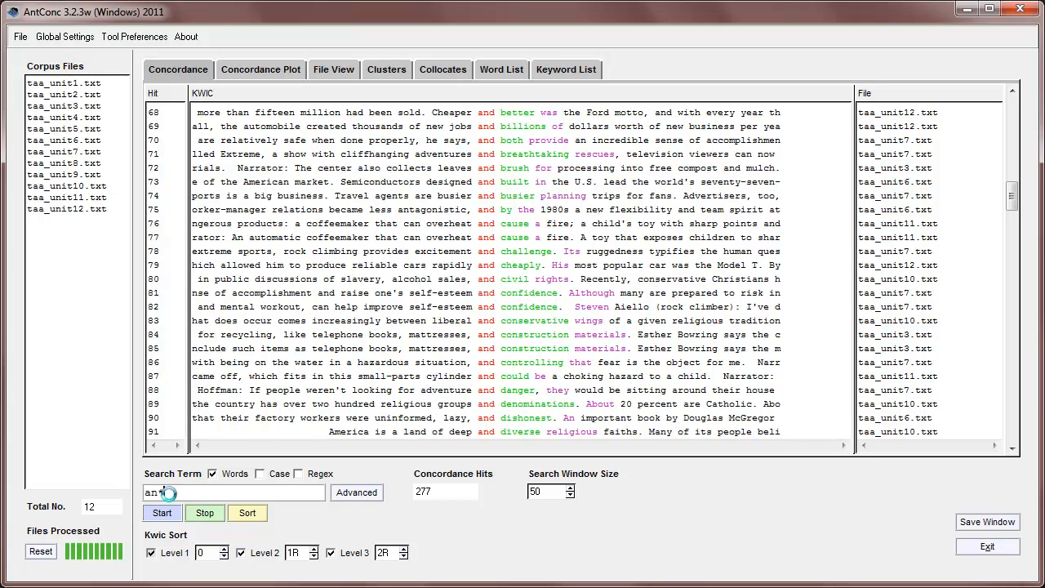
key(Return)
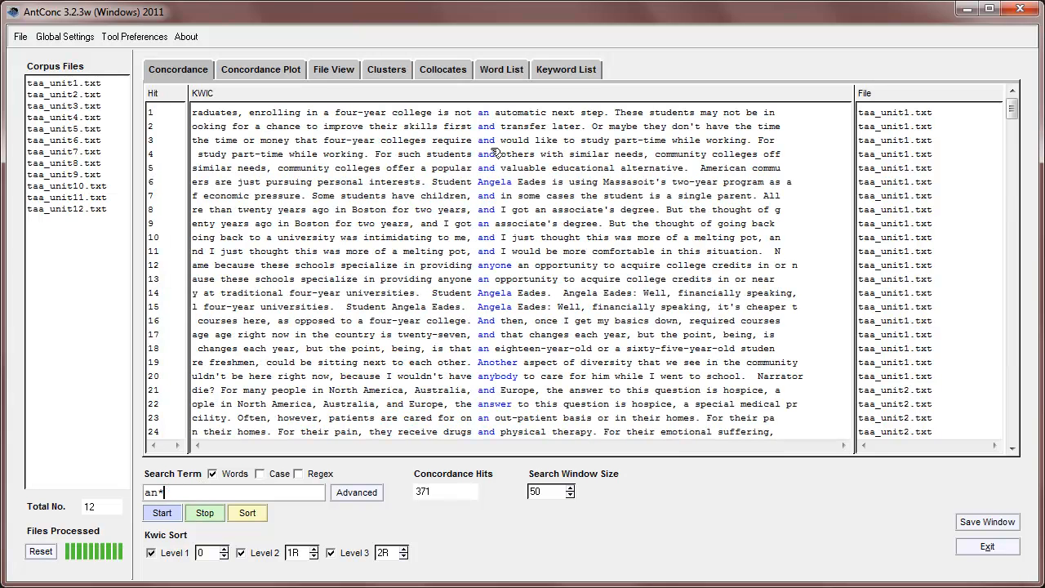
click(248, 514)
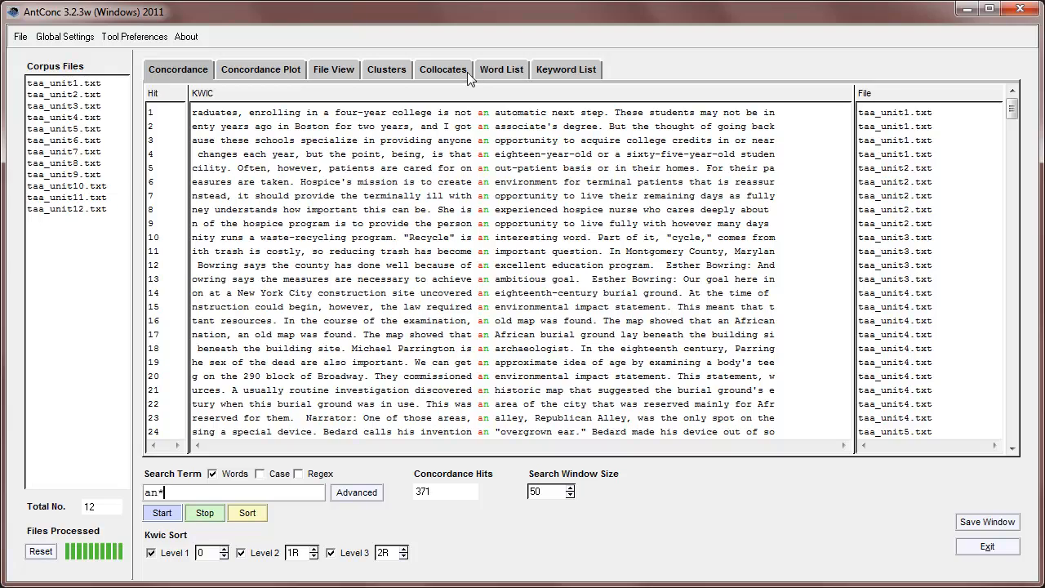
drag(1015, 115, 870, 221)
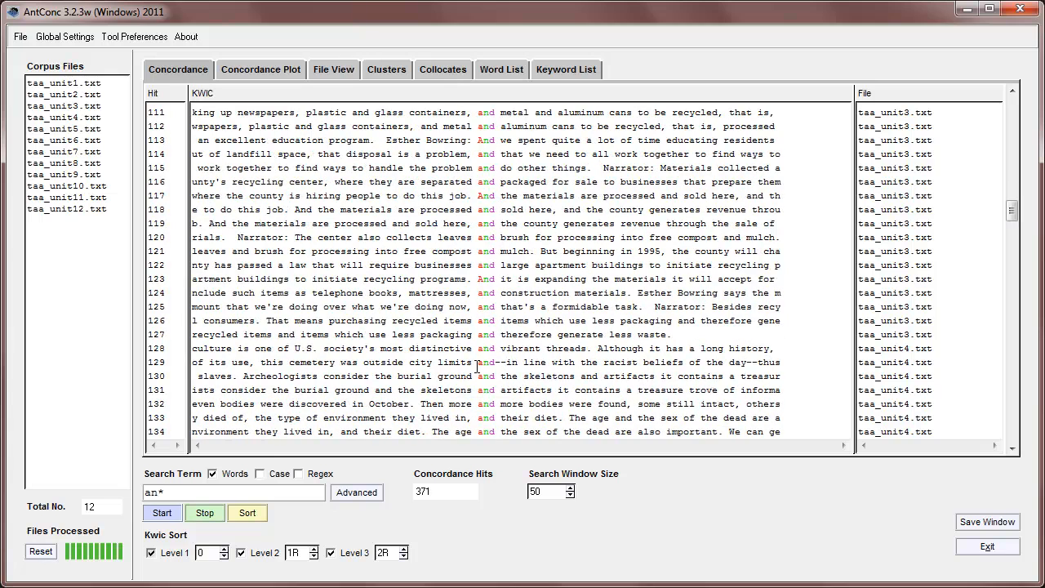
- Enable hiding the search term in the KWIC display with the character sort off, and widen the KWIC column
click(135, 36)
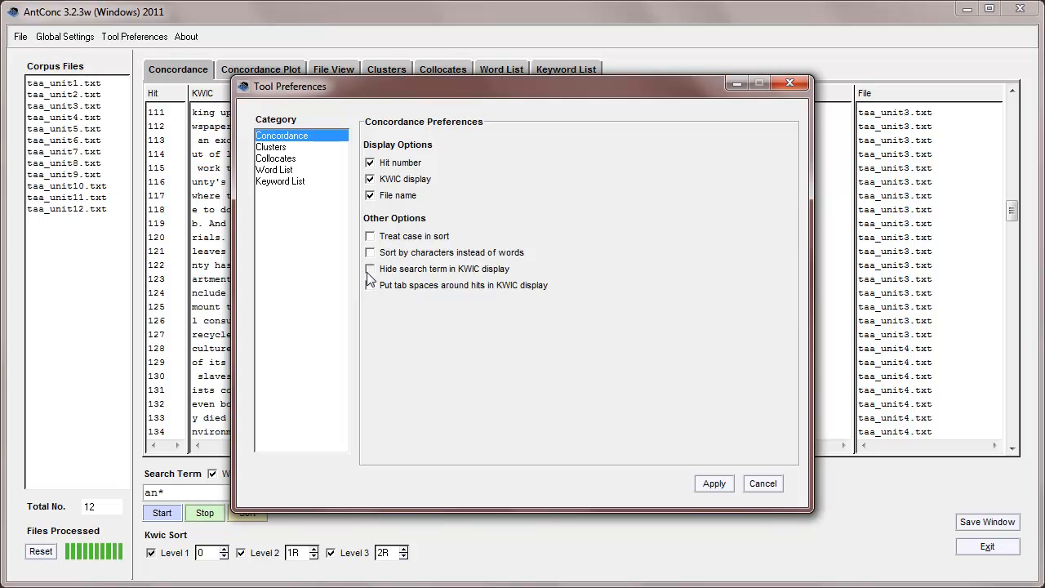
click(370, 269)
click(712, 484)
drag(551, 281, 865, 290)
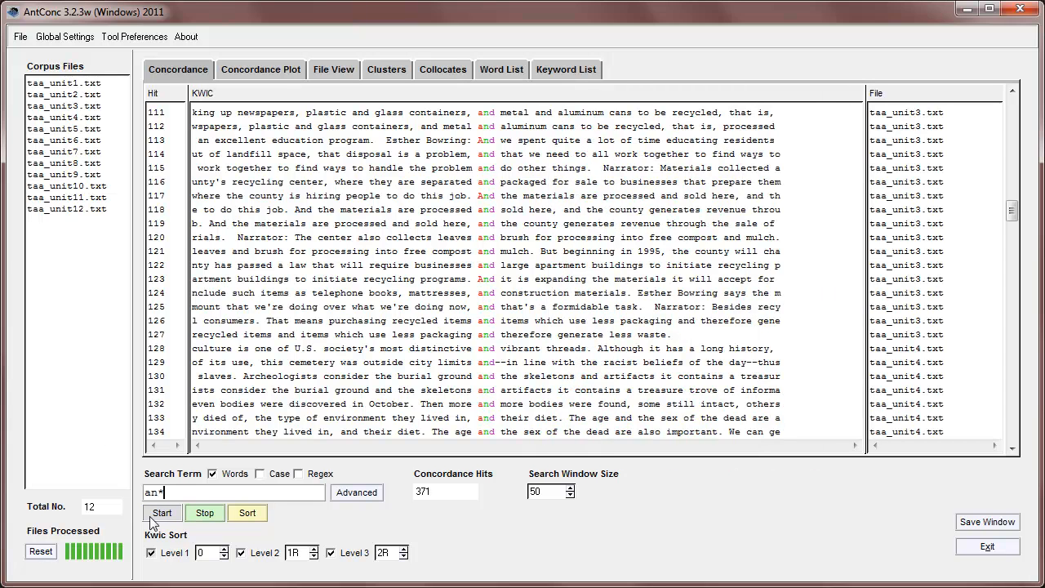
- Search for "work" with the search term hidden in the KWIC display
drag(175, 487, 117, 502)
text(wi)
key(BackSpace)
text(ork)
click(155, 513)
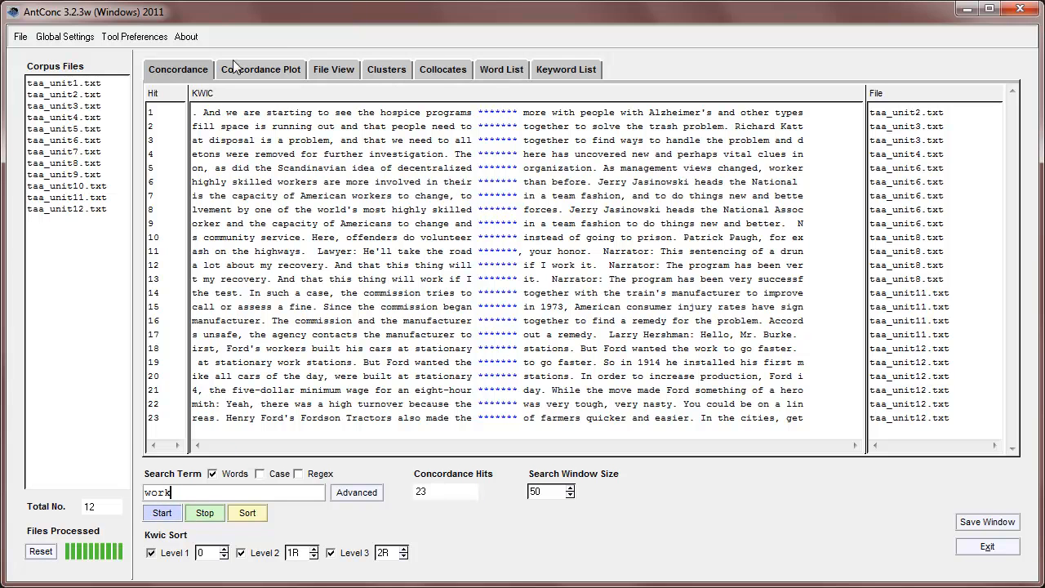
- Replace the hidden search term option with tab spaces around hits in the KWIC display, and rerun the "work" search
click(134, 37)
click(396, 271)
click(396, 286)
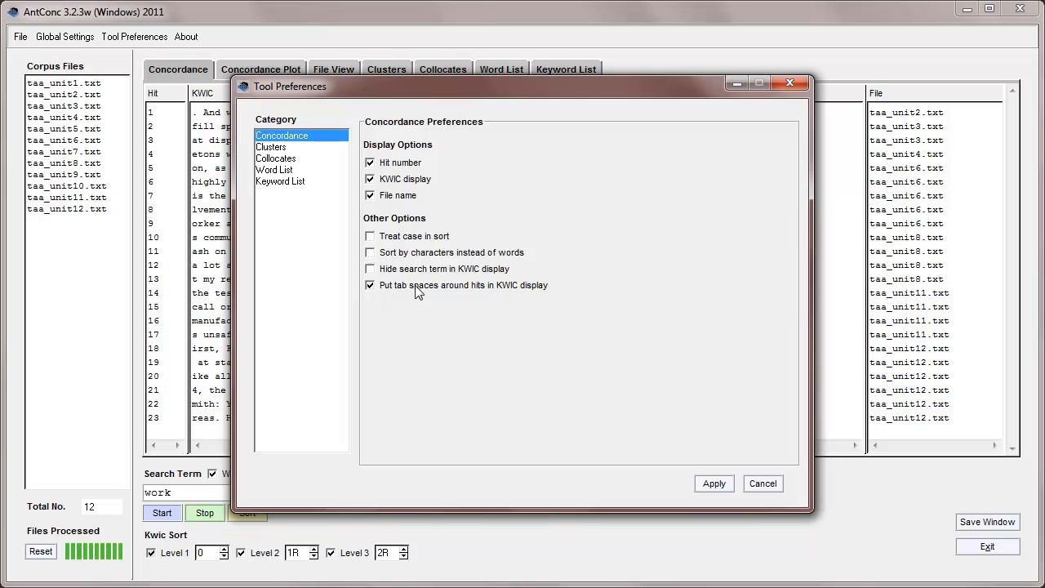
click(712, 486)
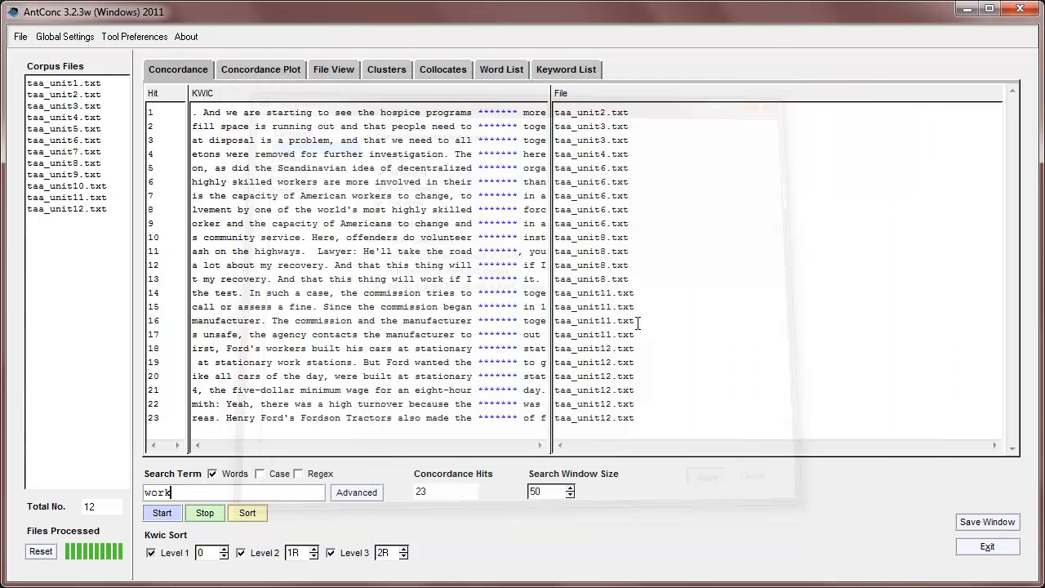
drag(553, 245, 882, 256)
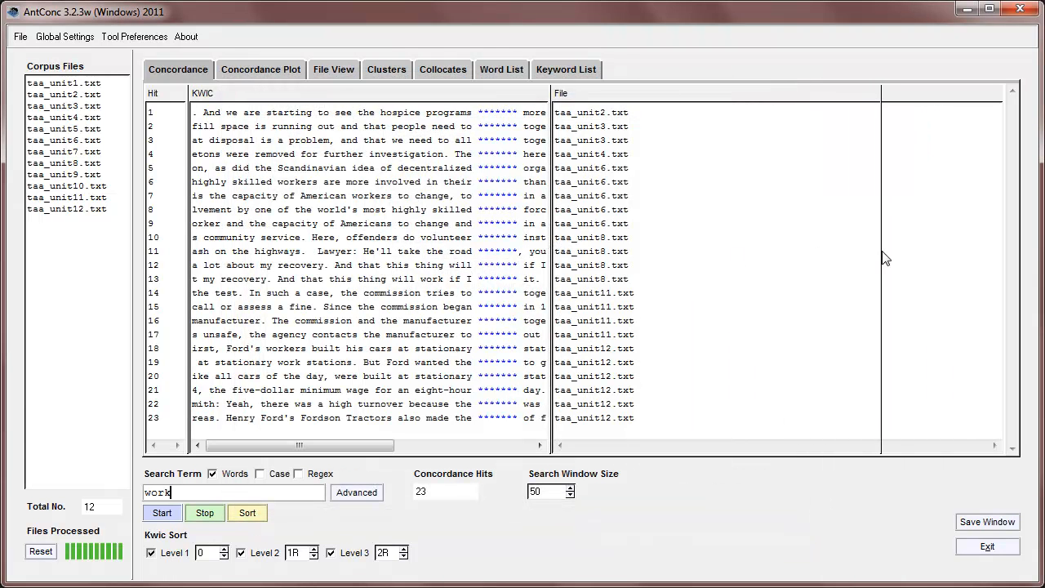
click(163, 512)
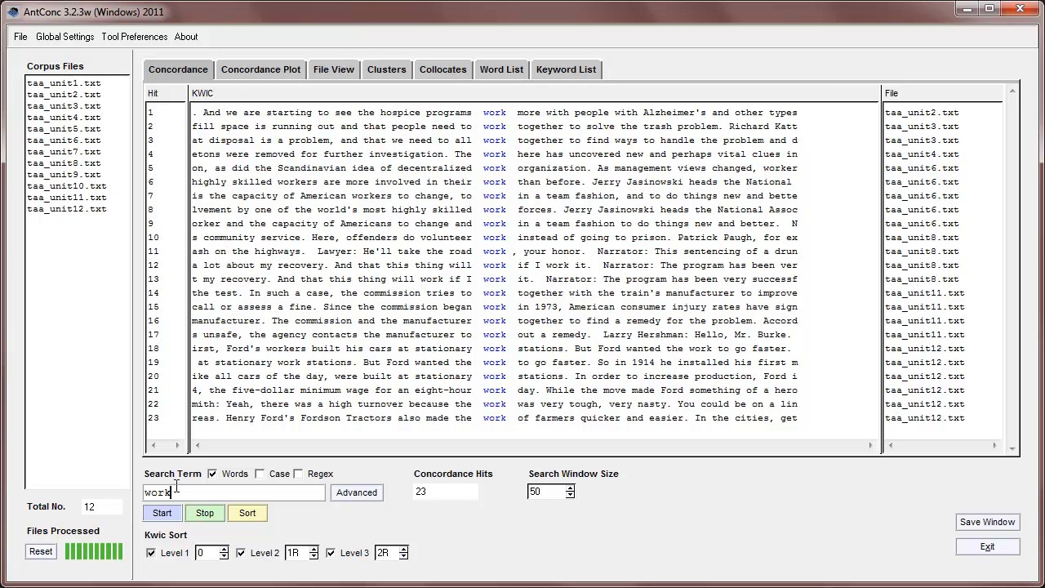
- Search for the string "ing" with whole-word matching turned off
drag(172, 492, 145, 491)
text(ing)
click(260, 475)
click(214, 474)
click(159, 513)
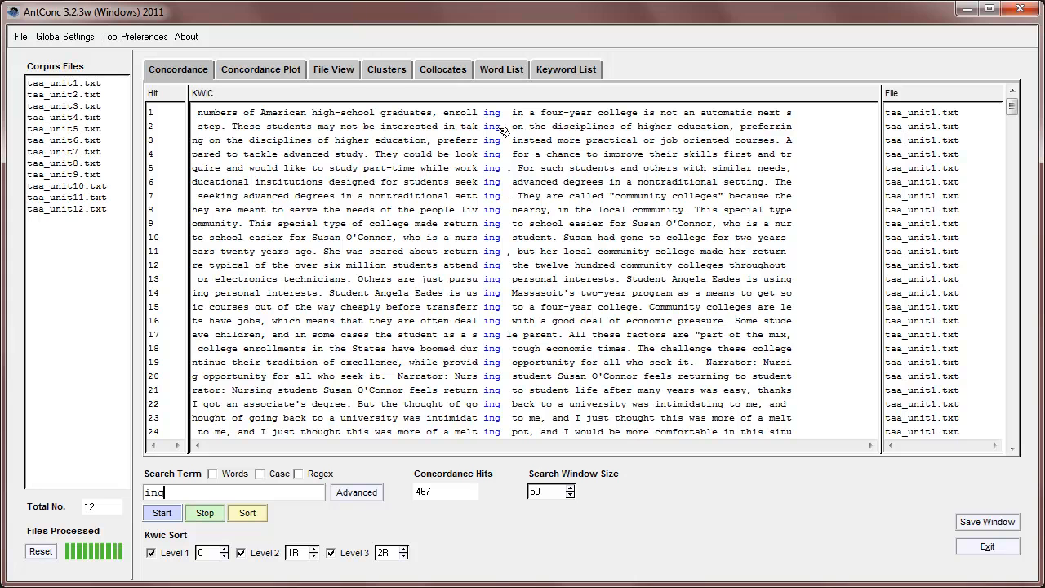
- Search for "work" as a string and sort the concordance lines
double_click(156, 493)
text(work)
key(Return)
click(248, 514)
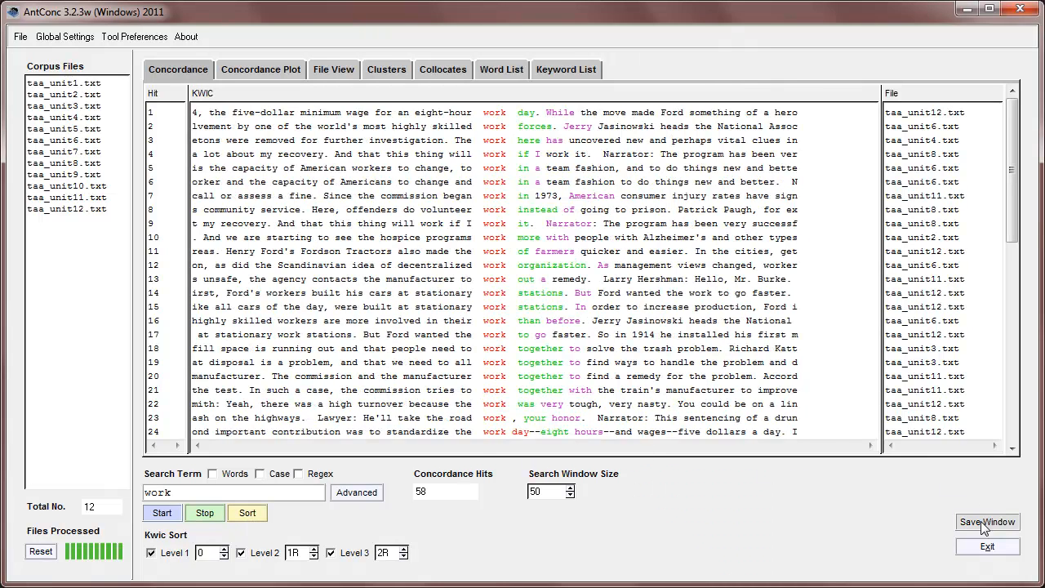
- Save the "work" results in a separate window and look through its lines
click(986, 522)
drag(768, 312, 841, 116)
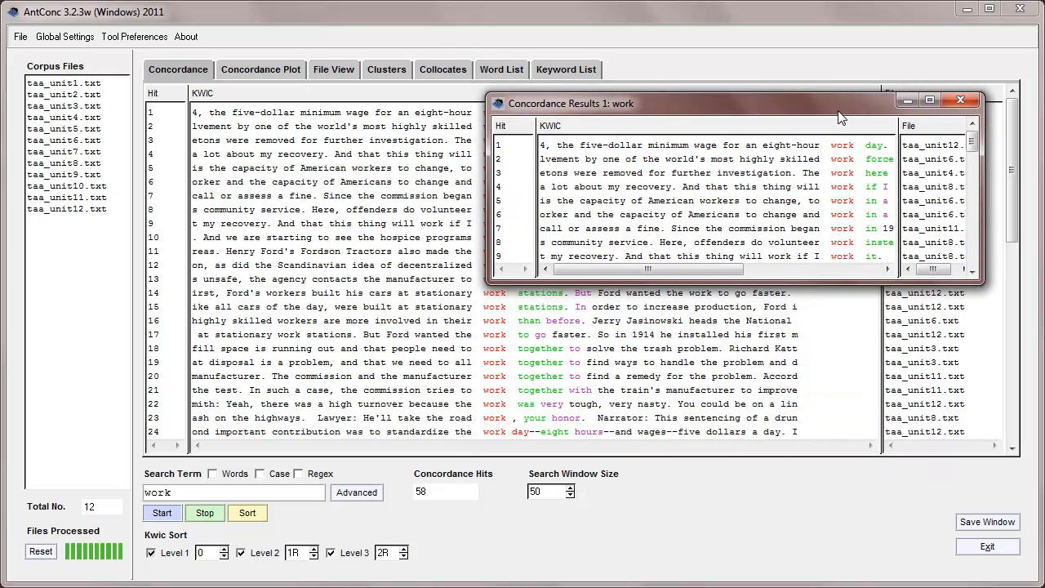
drag(693, 267, 771, 261)
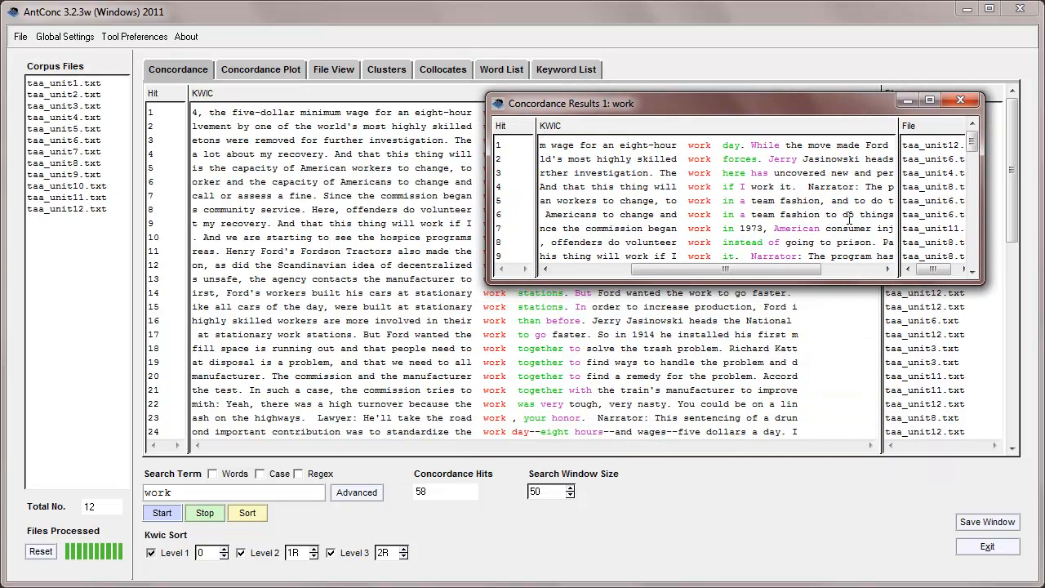
drag(973, 146, 974, 156)
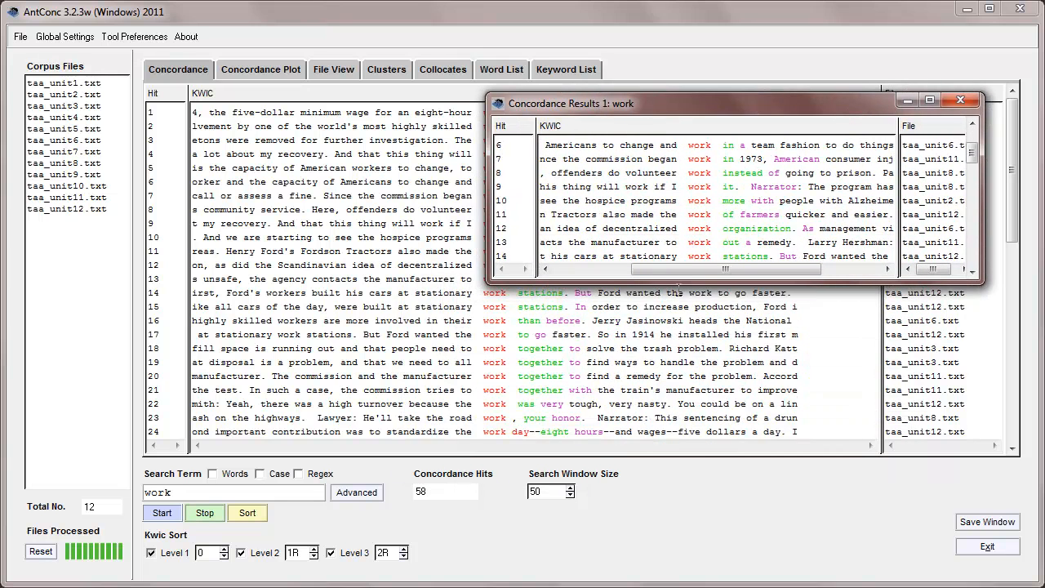
- Search for "play" and save its results in a second separate window
double_click(163, 491)
text(play)
key(Return)
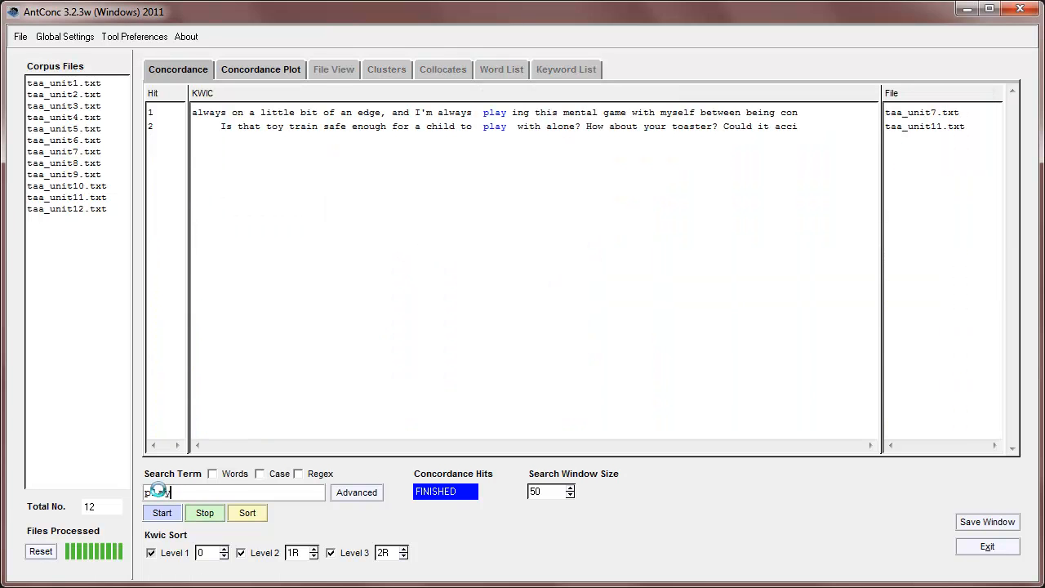
click(982, 523)
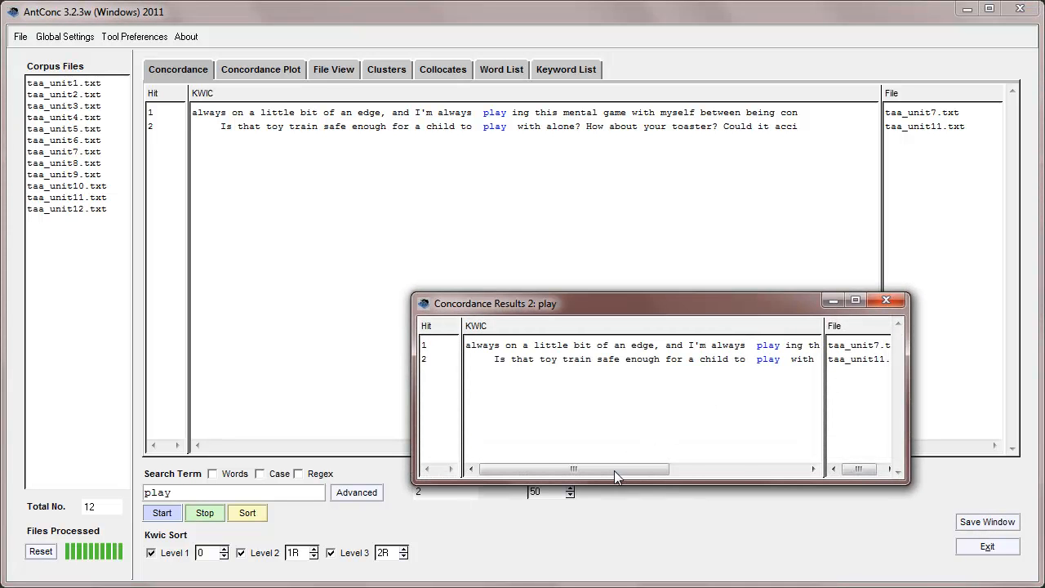
- Move the main window aside, place the "play" results below the "work" results for comparison, and bring the main window back
drag(614, 472, 691, 470)
drag(694, 304, 513, 349)
drag(712, 18, 0, 98)
drag(556, 359, 793, 325)
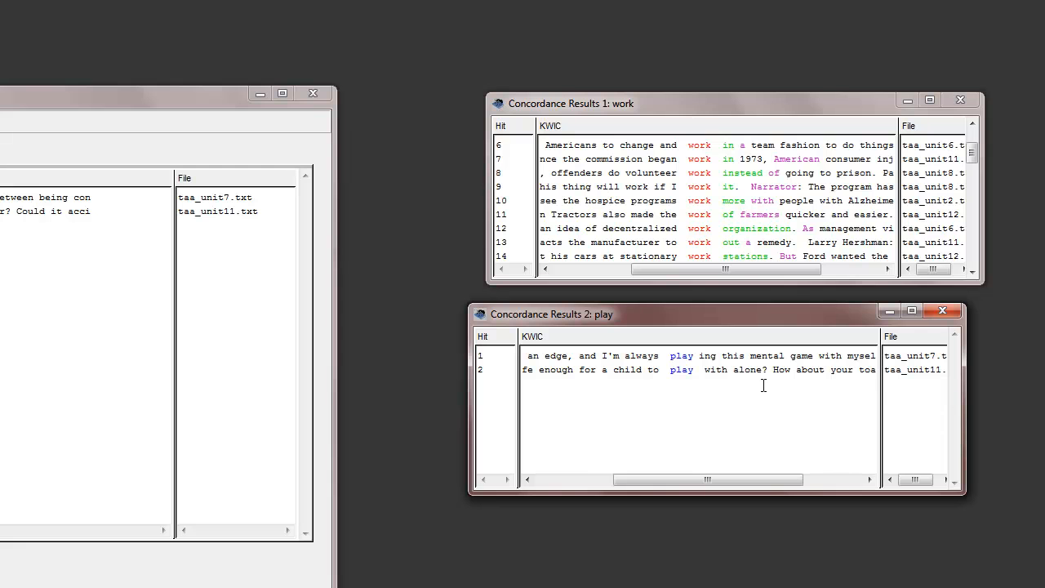
click(281, 93)
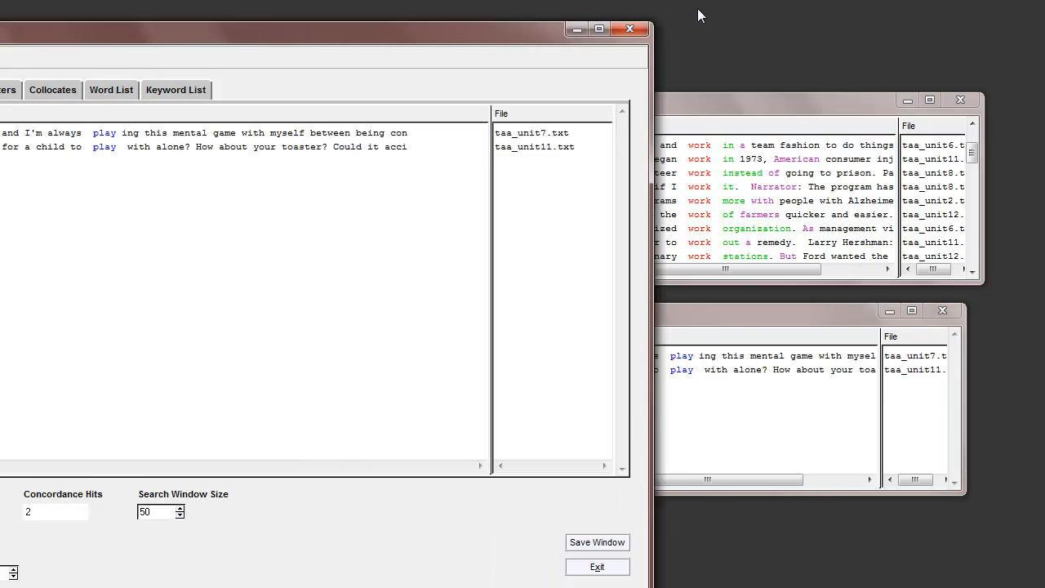